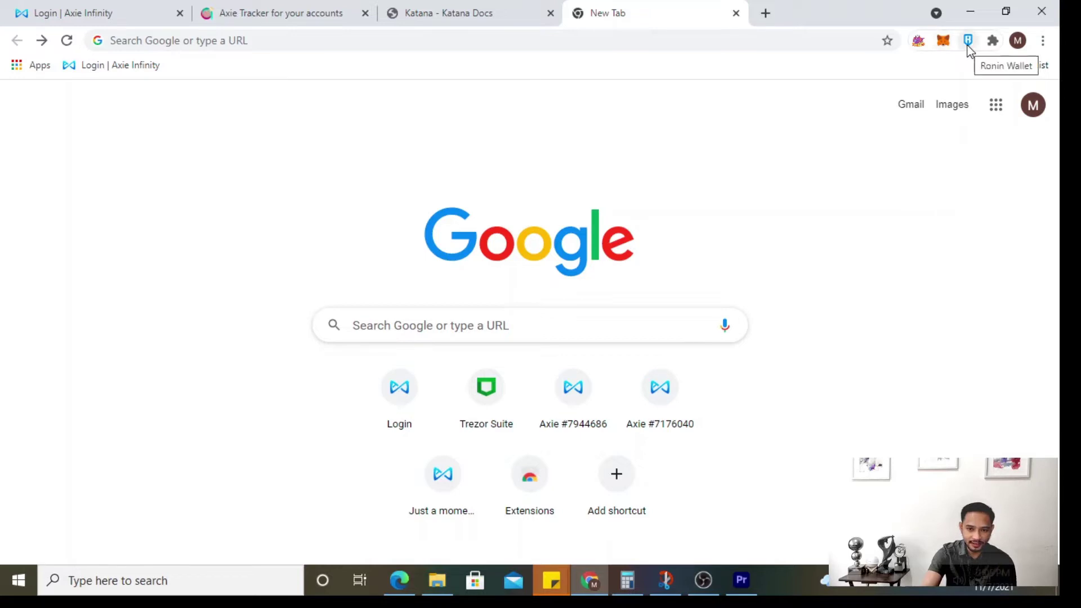
Step: Unlock the Ronin Wallet extension with the wallet password, then dismiss the wallet
click(968, 45)
text(********)
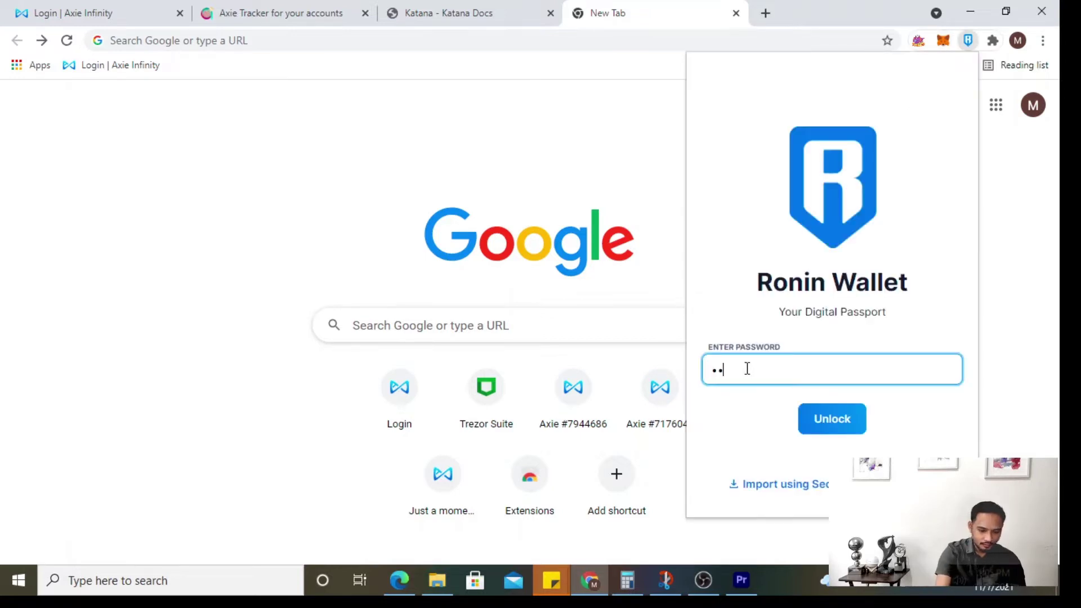
text(**)
key(Return)
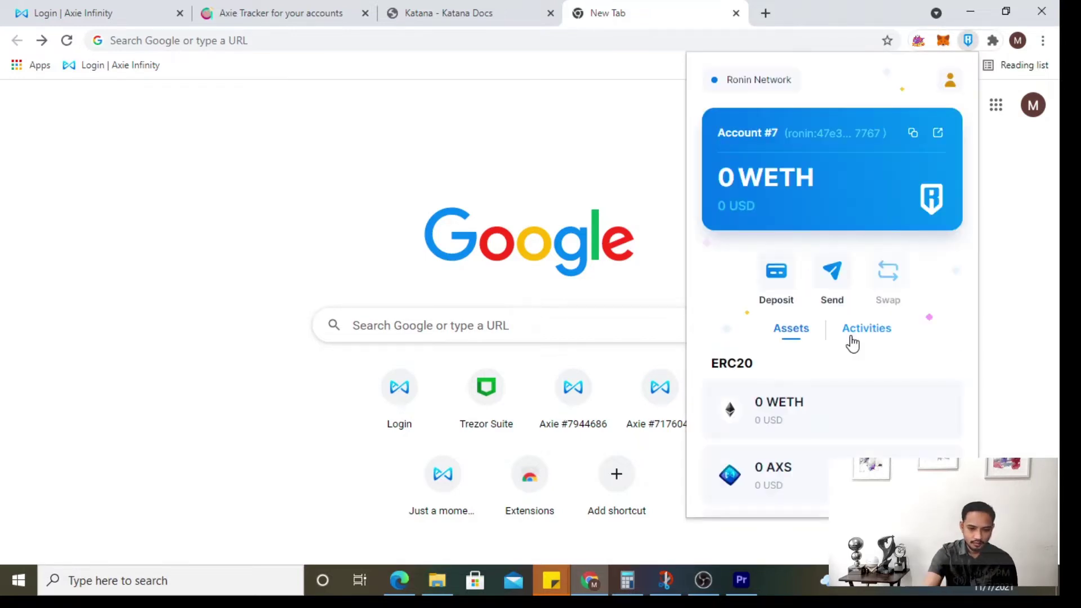
click(309, 190)
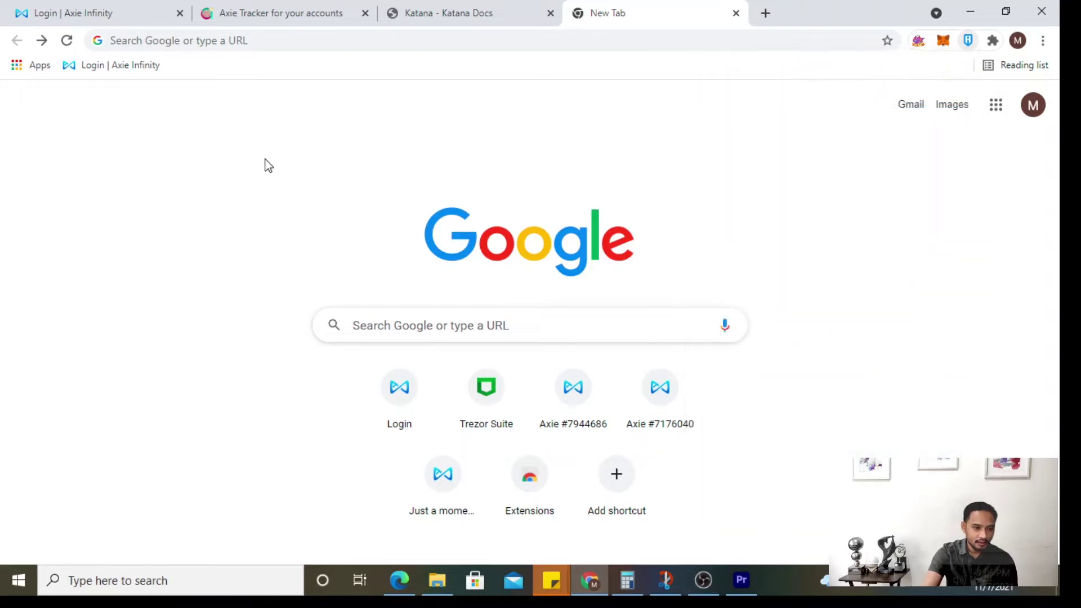
Step: Search the web for "katana ronin chain" and open the Katana Interface site
click(232, 50)
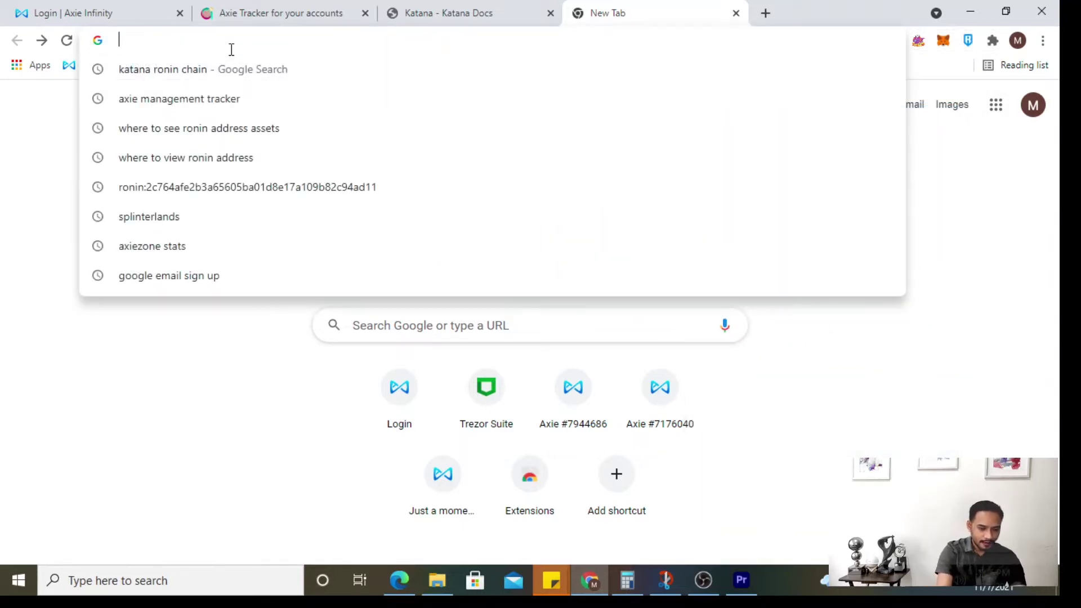
text(kata)
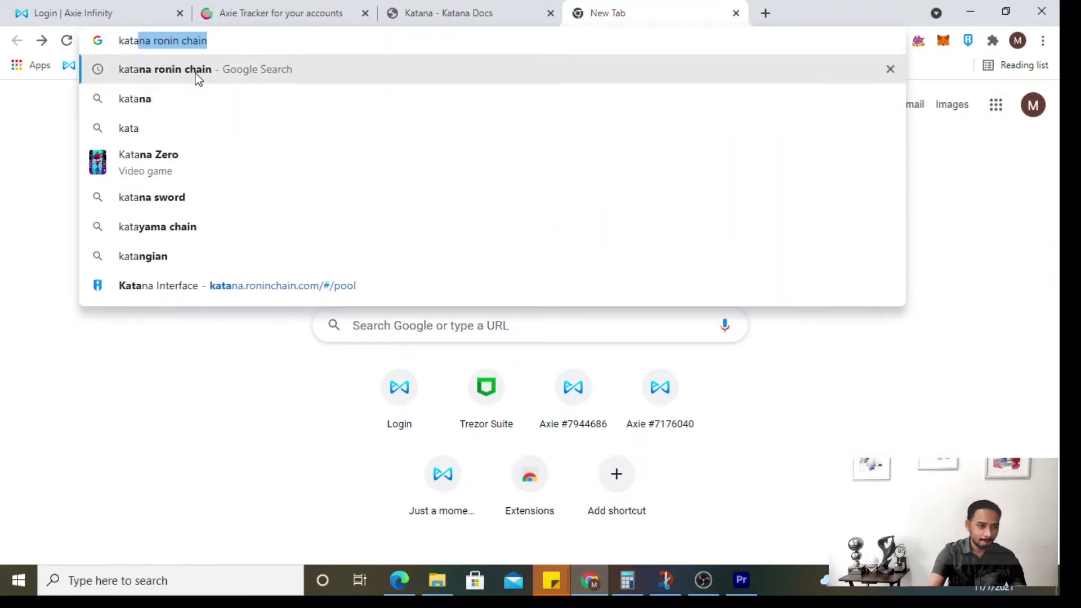
click(198, 79)
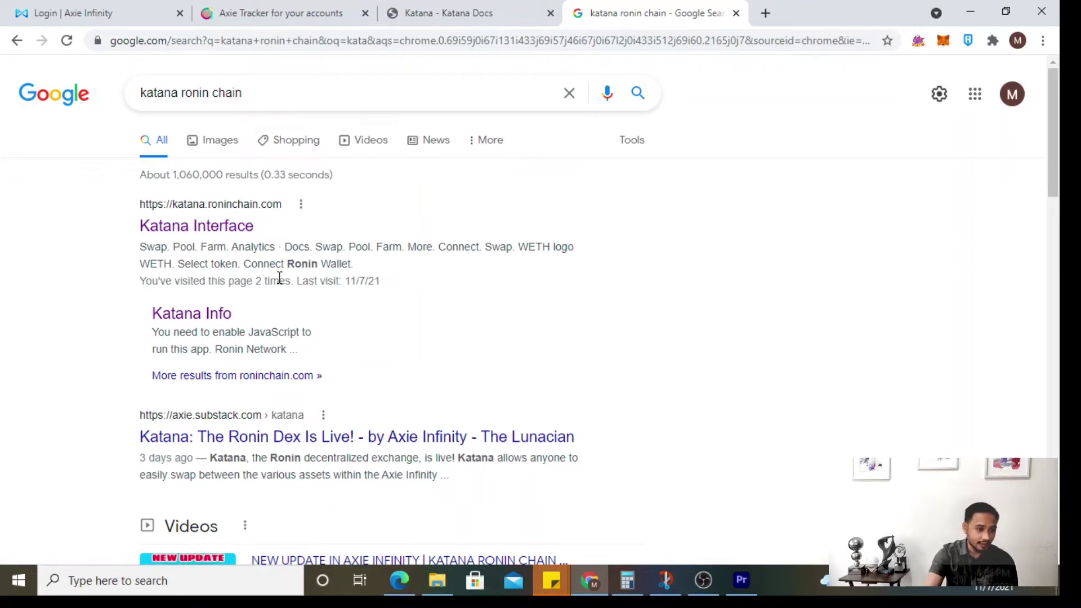
click(203, 228)
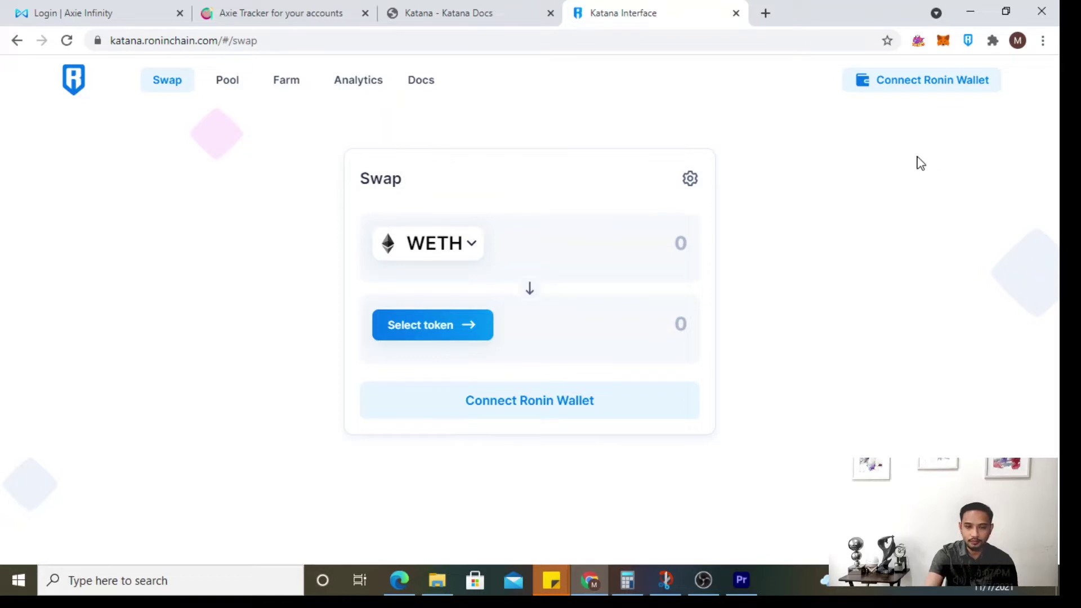
Step: Agree to the Terms of Service and connect the Ronin Wallet to Katana
click(923, 87)
click(364, 348)
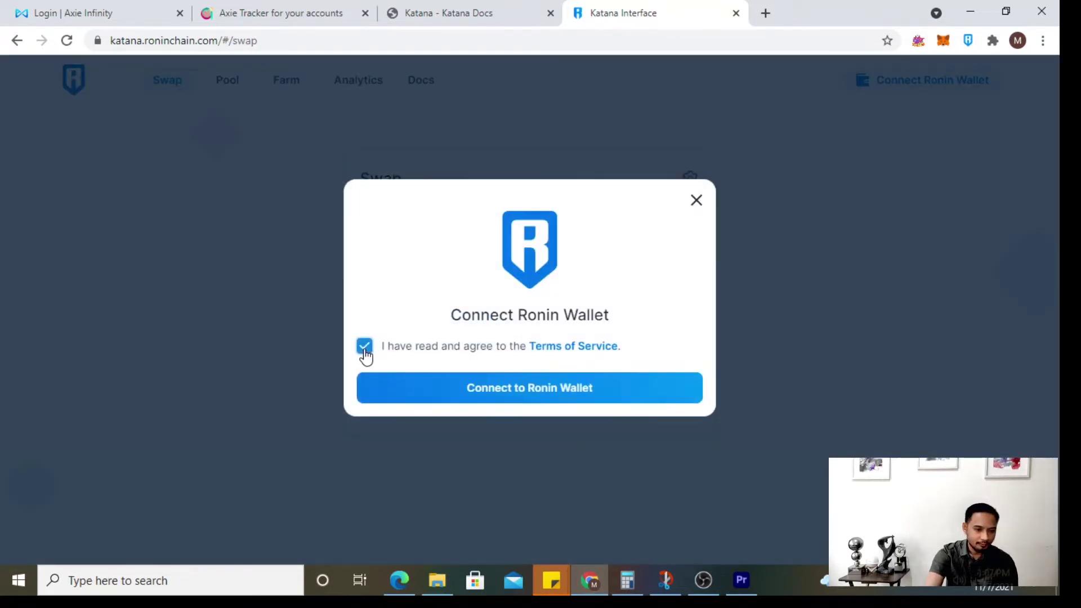
click(541, 395)
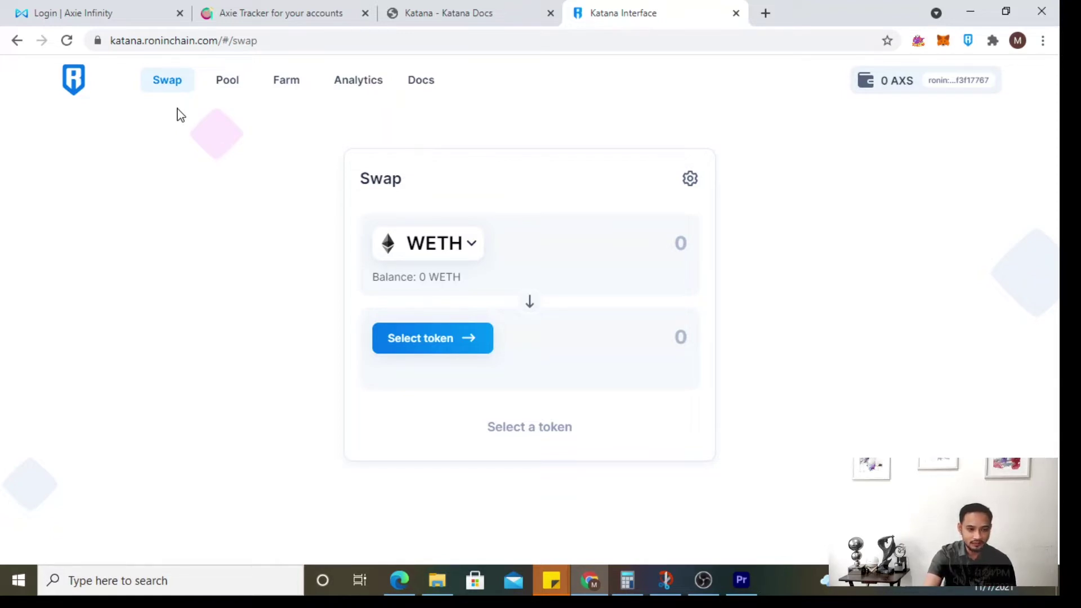
Step: Look at Katana's Pool and Farm pages, and check the token balances in the Ronin Wallet
click(228, 80)
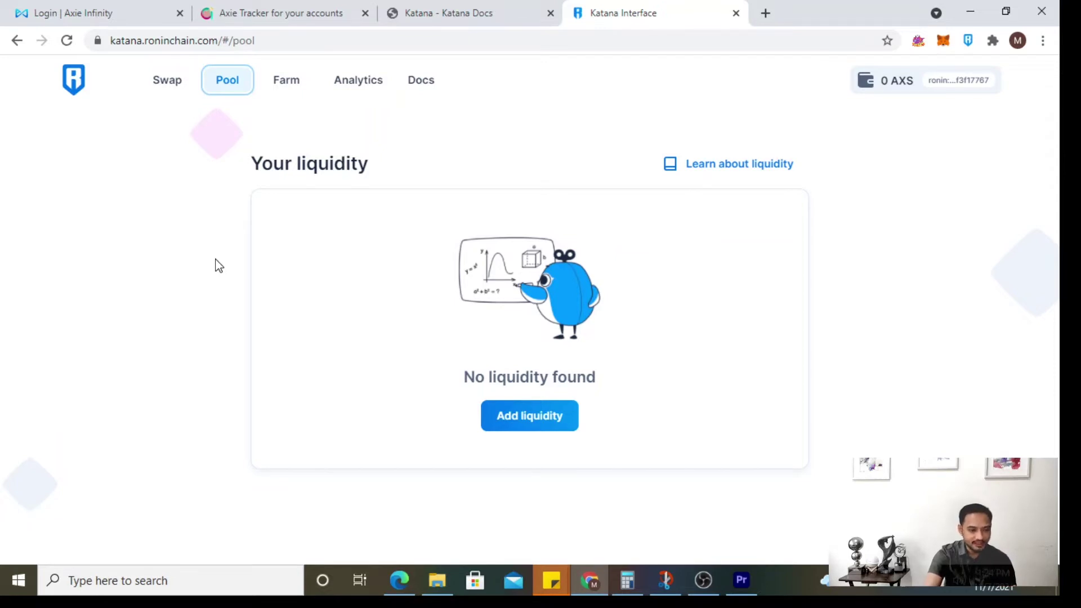
click(287, 80)
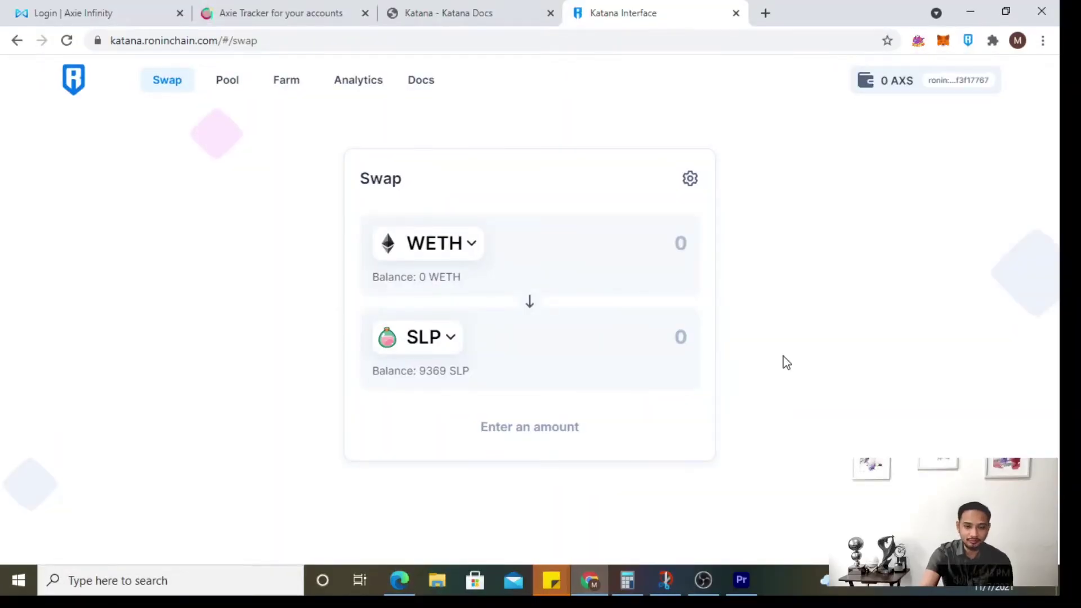
click(973, 42)
scroll(878, 298, down, 6)
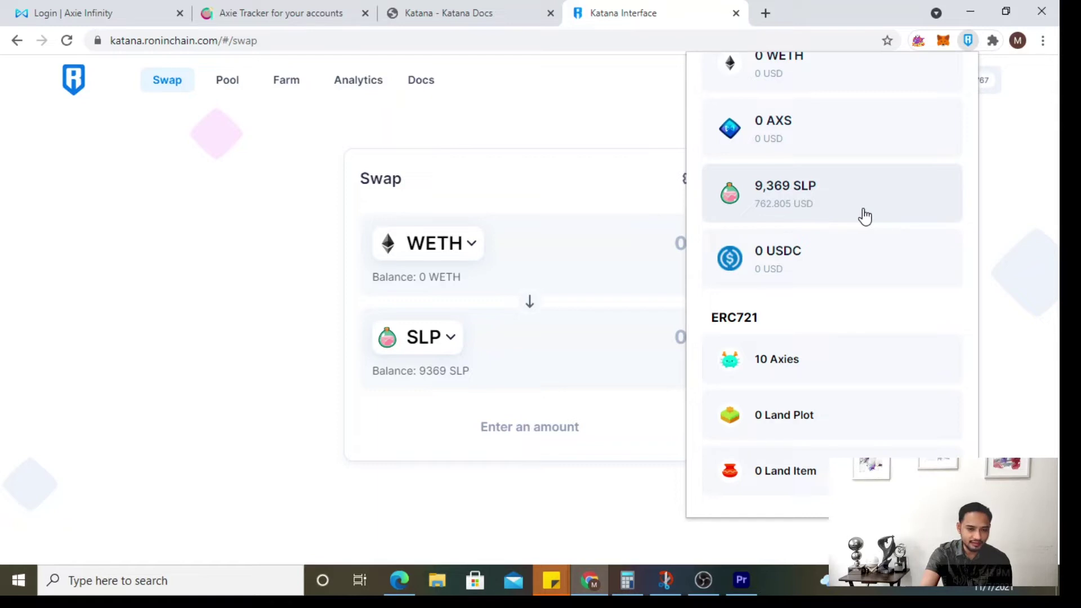
click(625, 137)
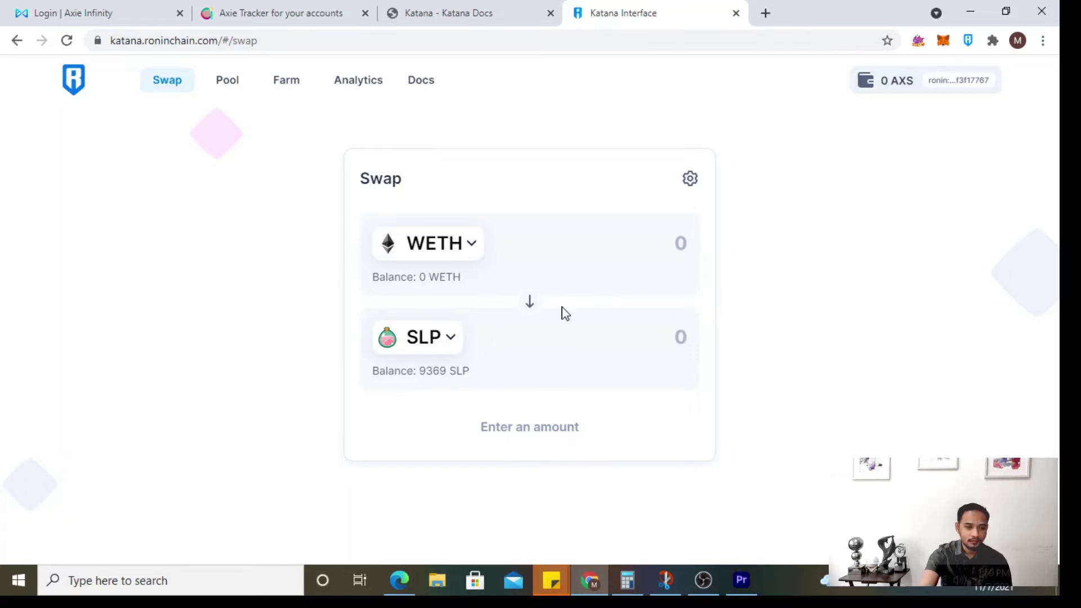
Step: Set up a swap of 5000 SLP to WETH
click(472, 258)
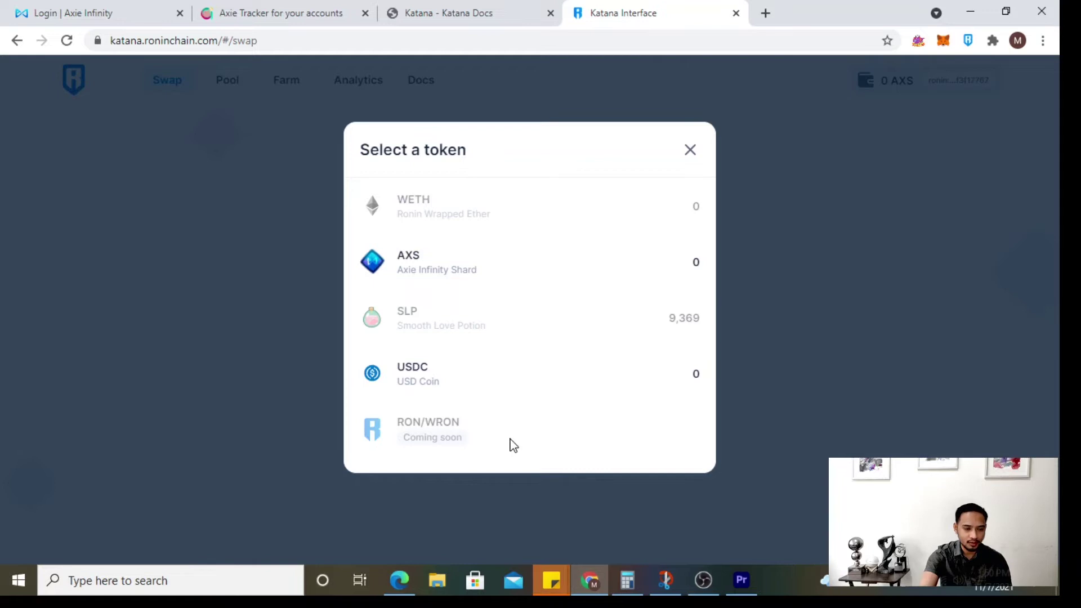
click(512, 340)
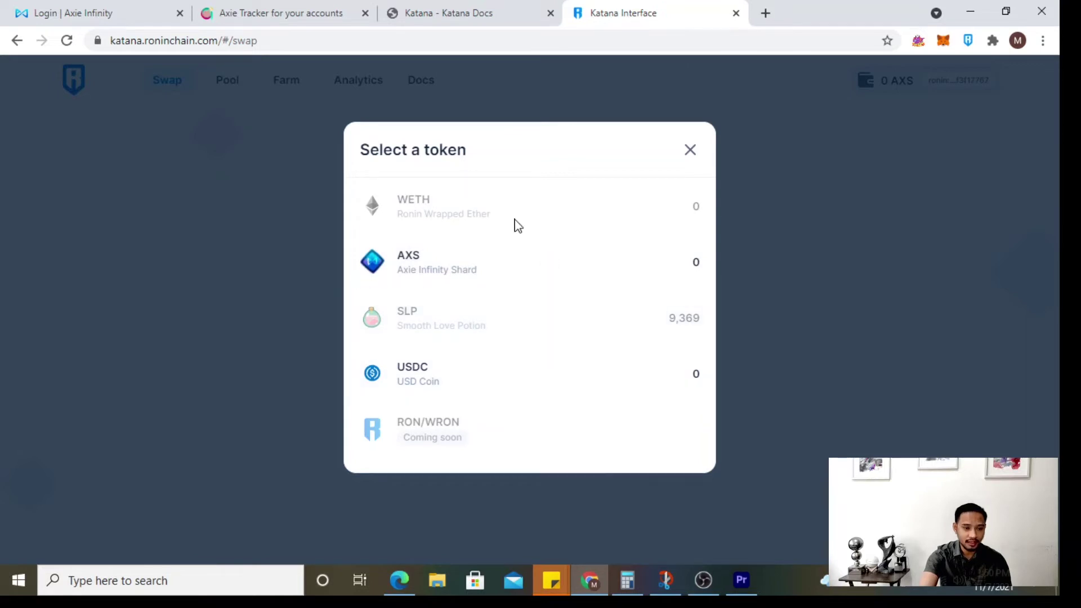
click(688, 162)
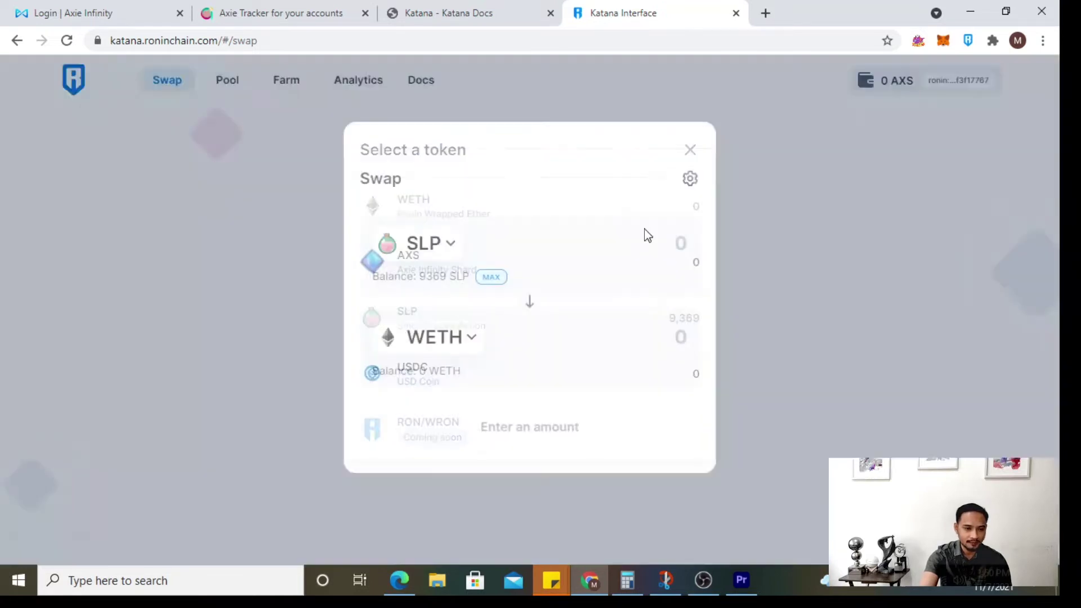
click(667, 254)
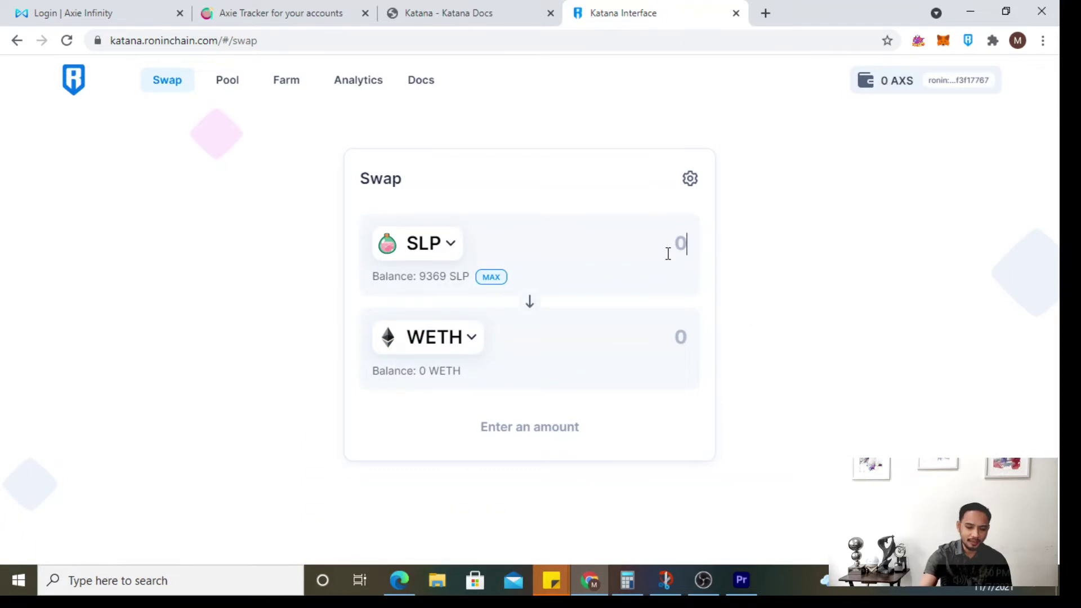
text(5000)
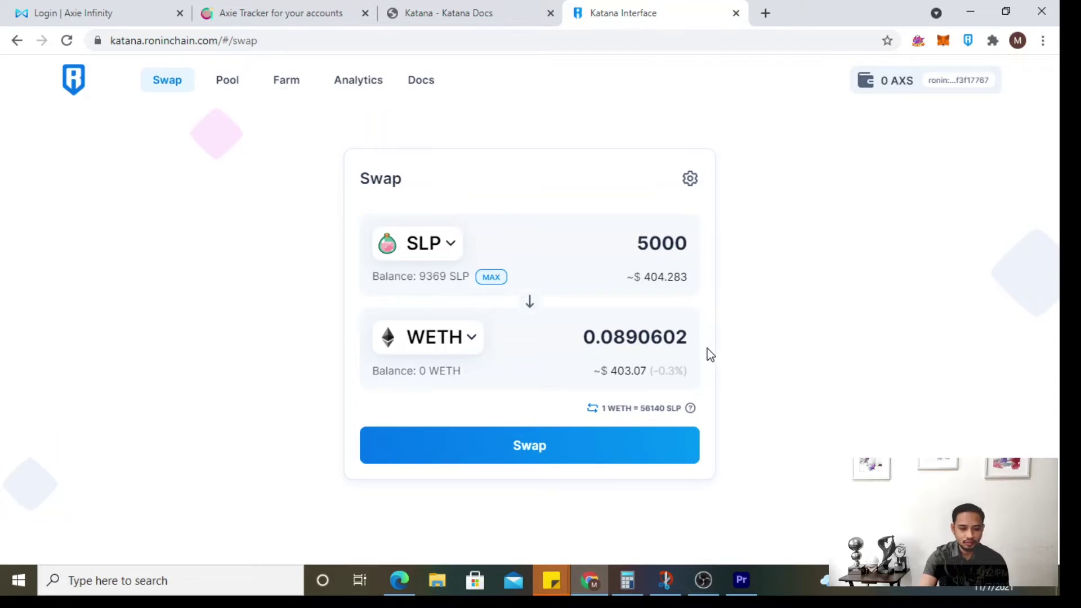
Step: Submit the SLP to WETH swap with the updated price and approve its transaction in the Ronin Wallet
click(537, 456)
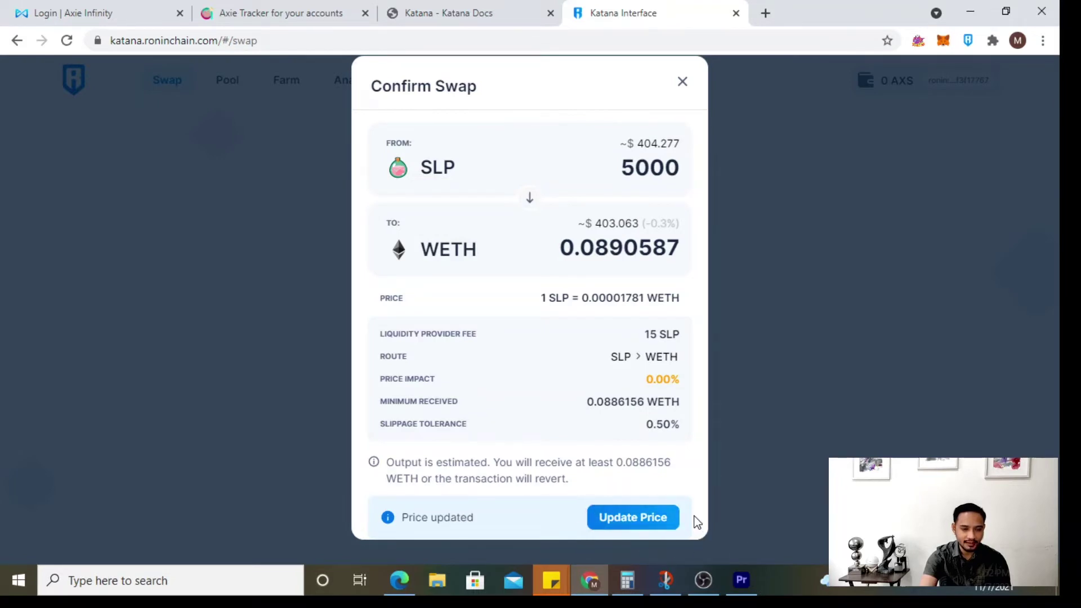
click(632, 527)
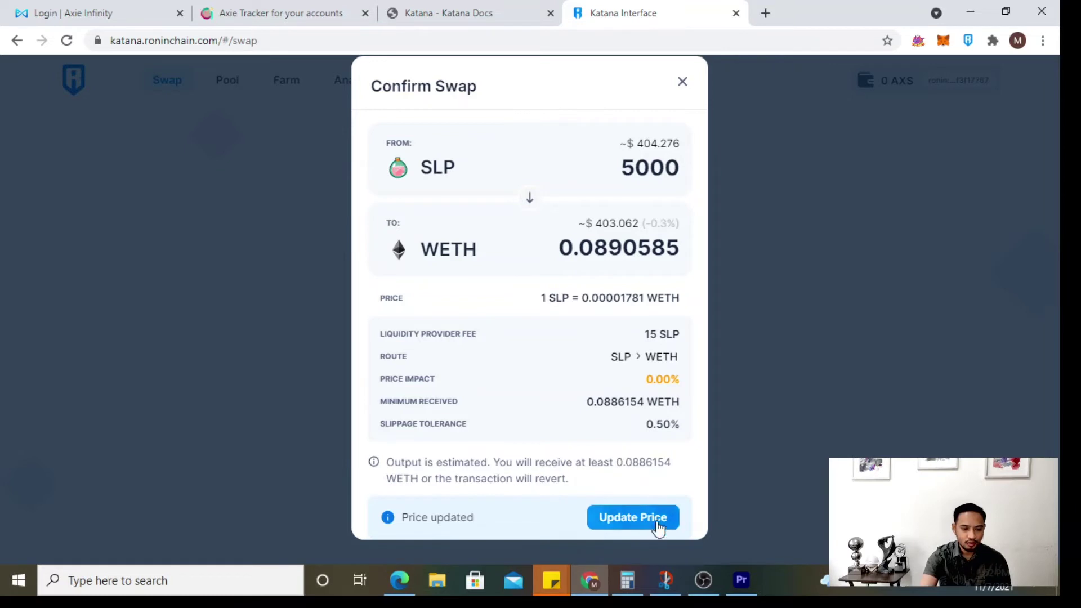
click(647, 520)
click(545, 528)
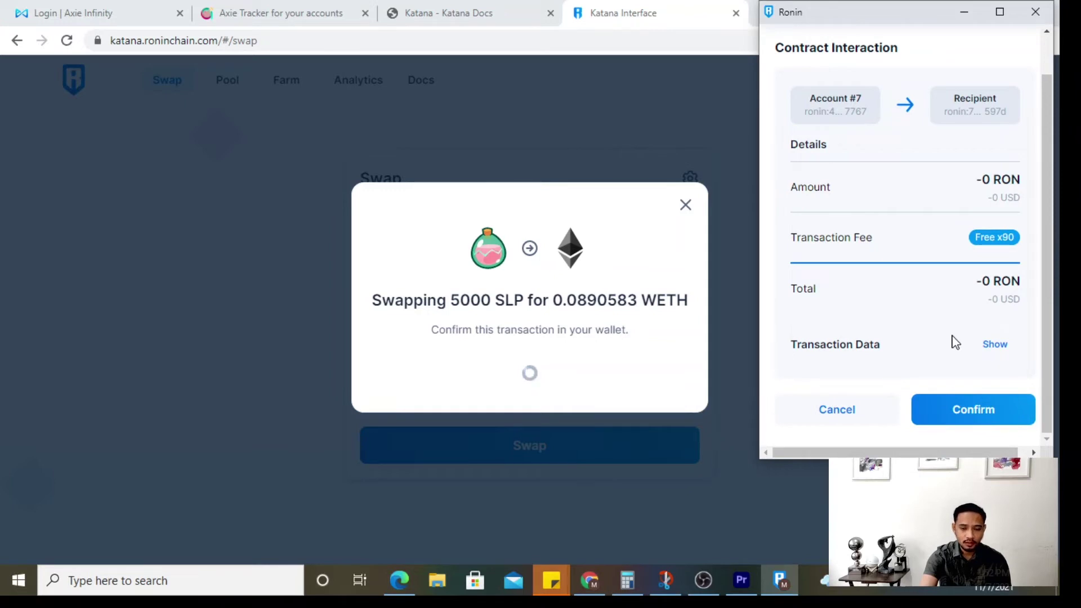
click(974, 415)
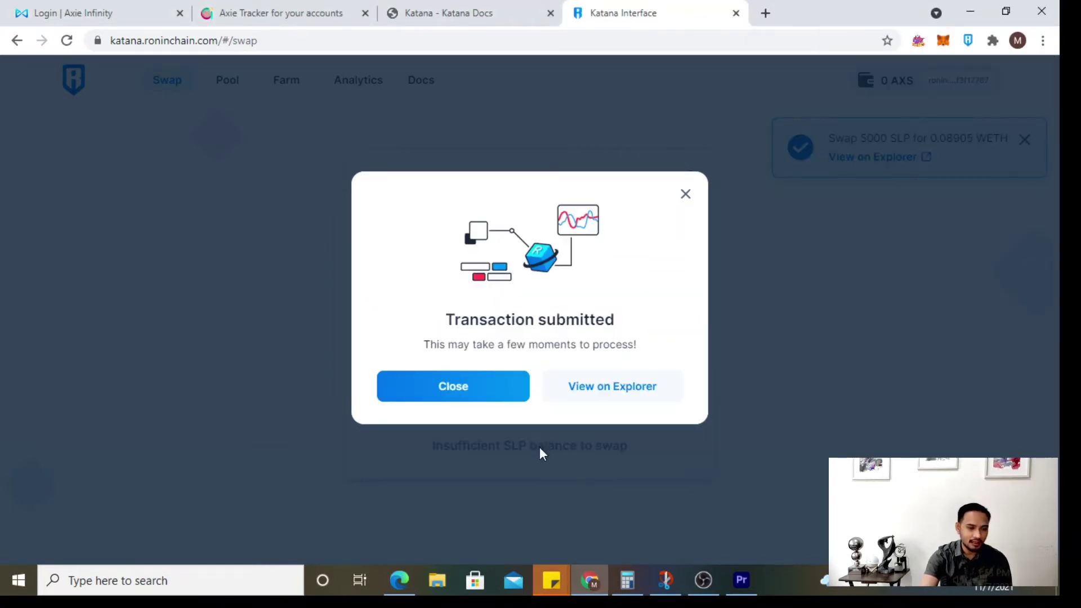
click(467, 389)
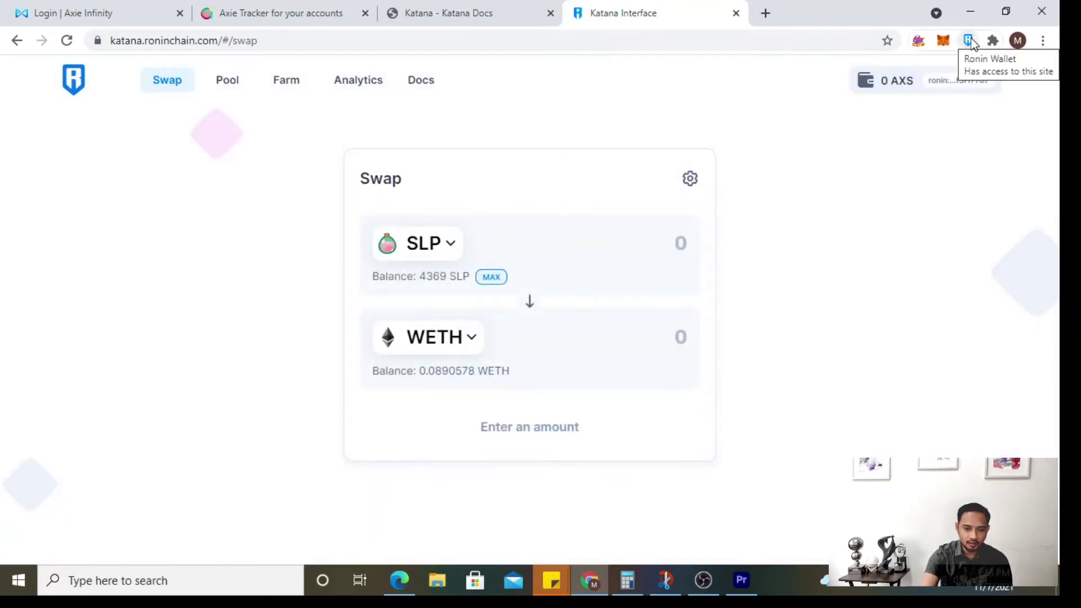
Step: Check the Ronin Wallet's recent activities and its WETH and SLP balances after the swap
click(969, 40)
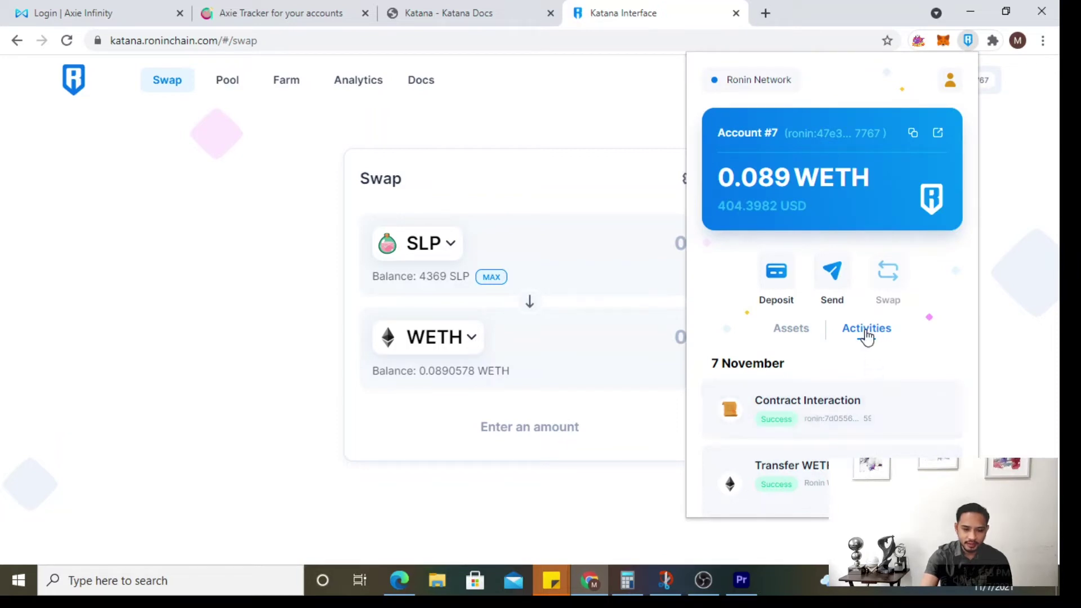
click(790, 339)
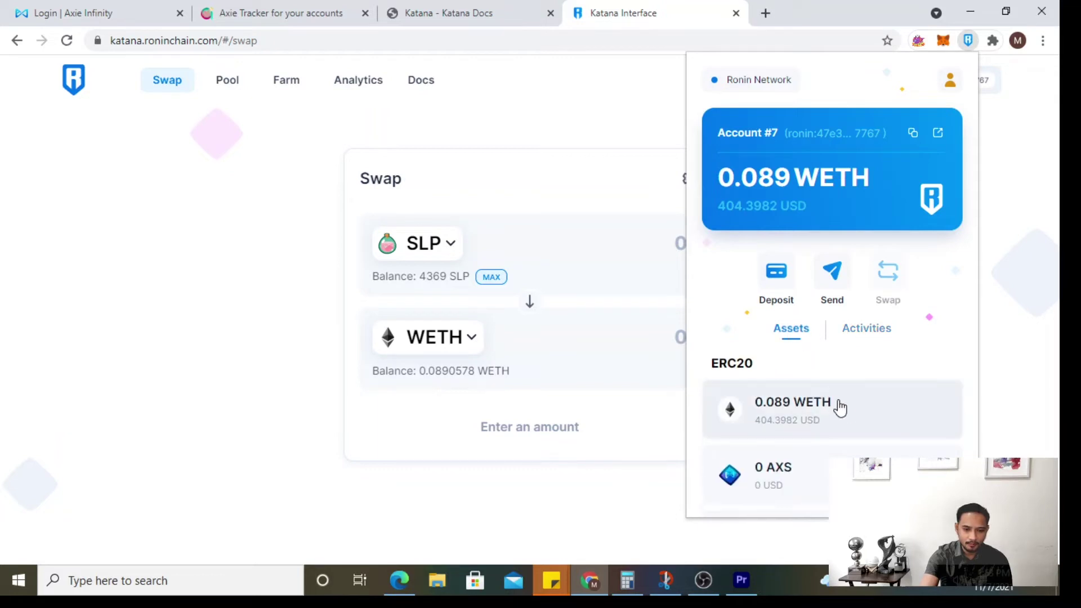
scroll(861, 412, down, 4)
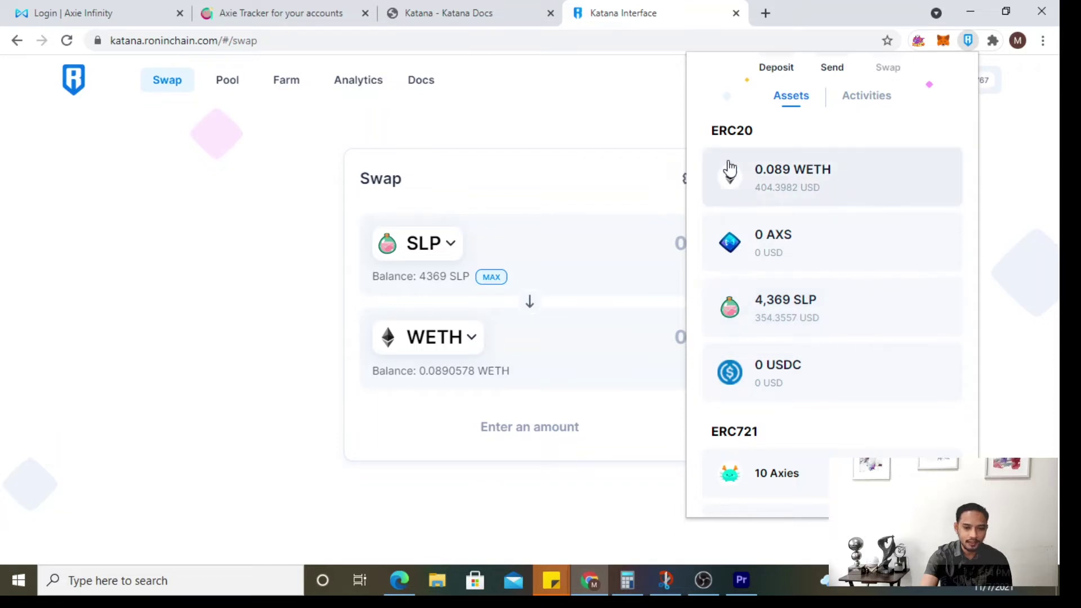
key(Escape)
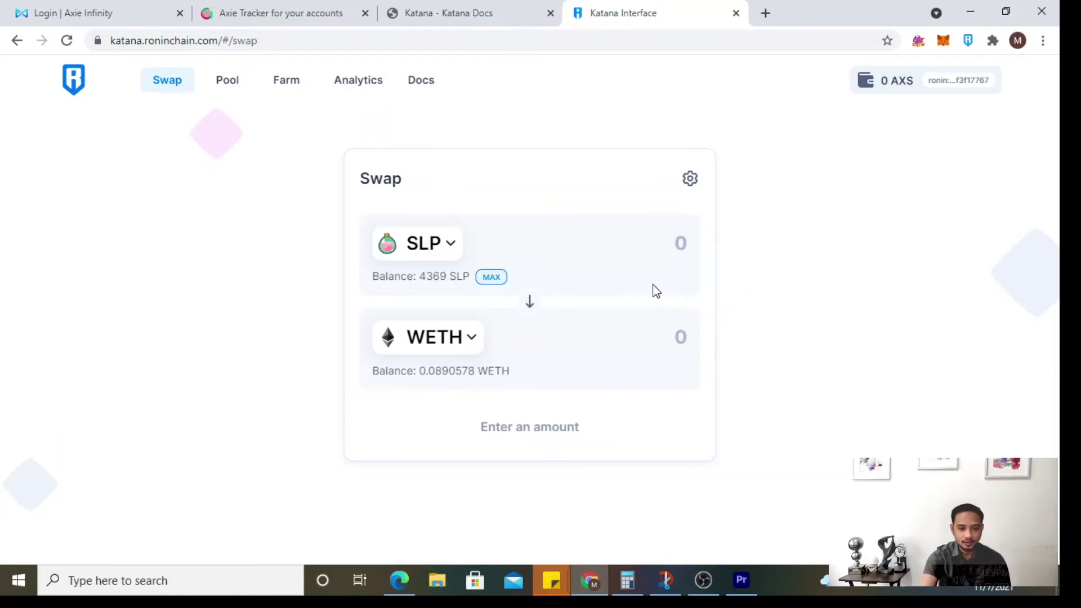
Step: Set up a new liquidity deposit in the pool, pairing .07 WETH with SLP
click(168, 80)
click(225, 87)
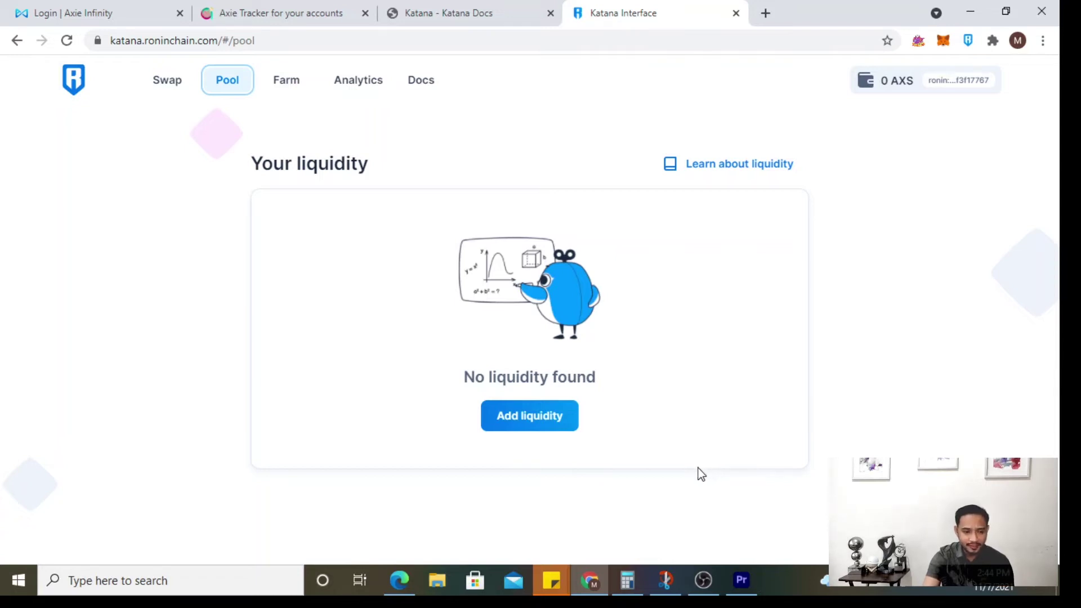
click(538, 418)
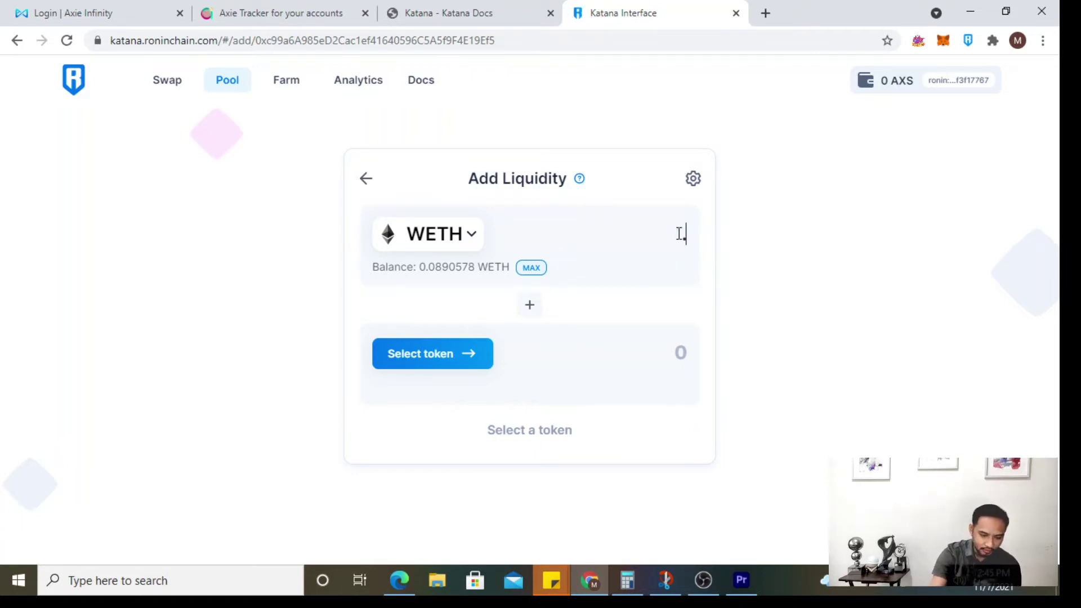
text(.07)
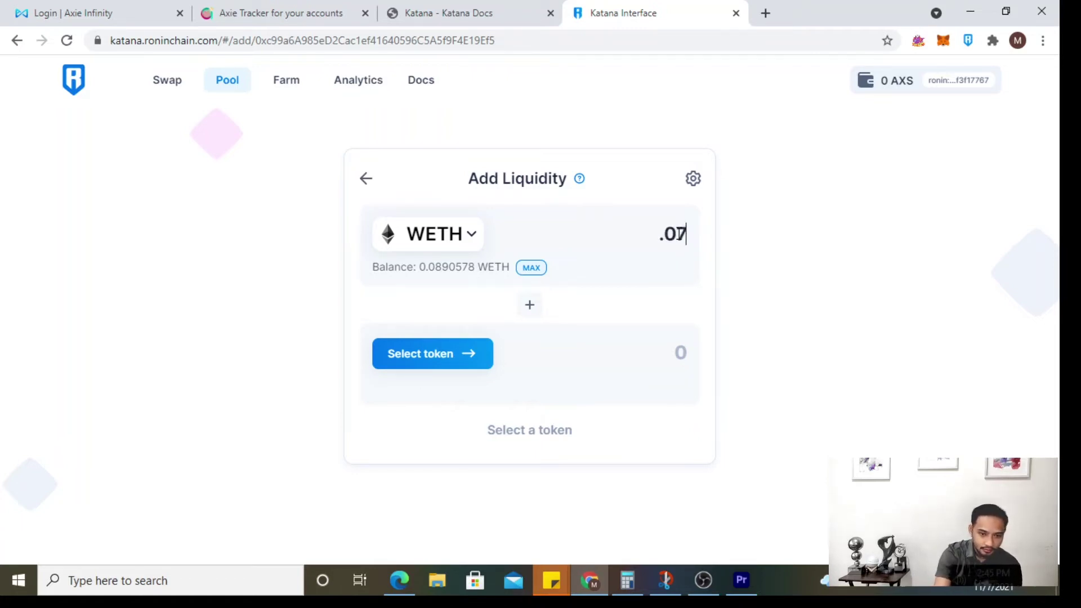
click(454, 362)
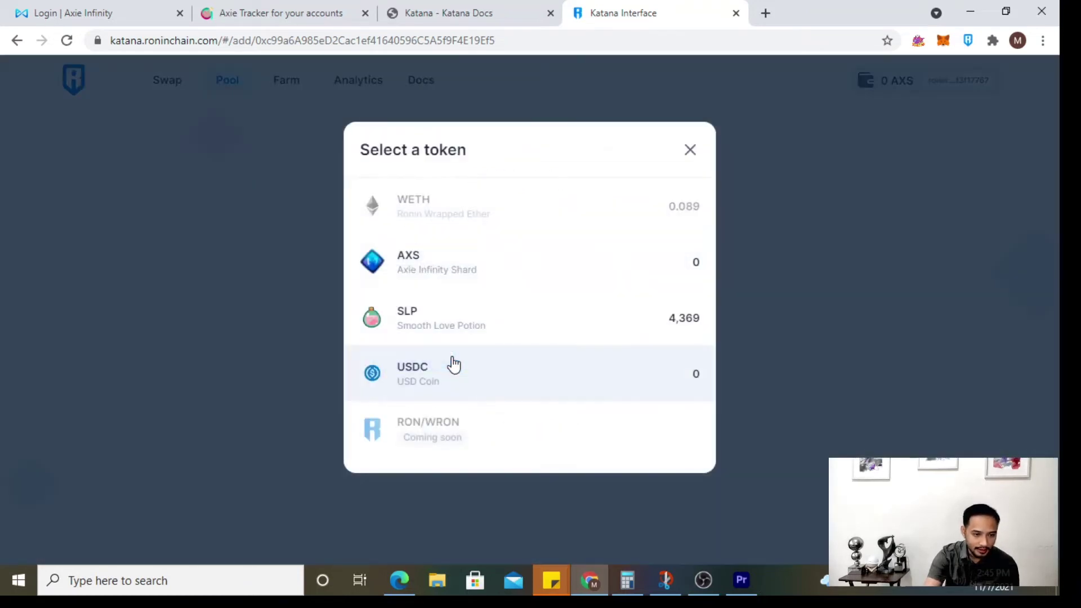
click(624, 337)
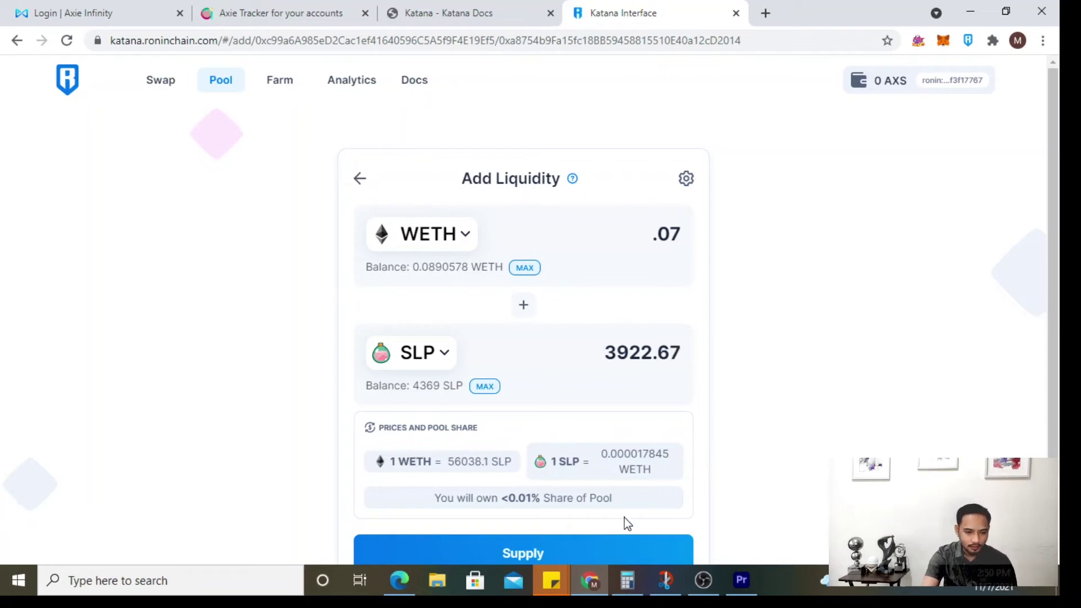
Step: Supply the WETH and SLP deposit to the liquidity pool and approve its transaction in the Ronin Wallet
click(542, 557)
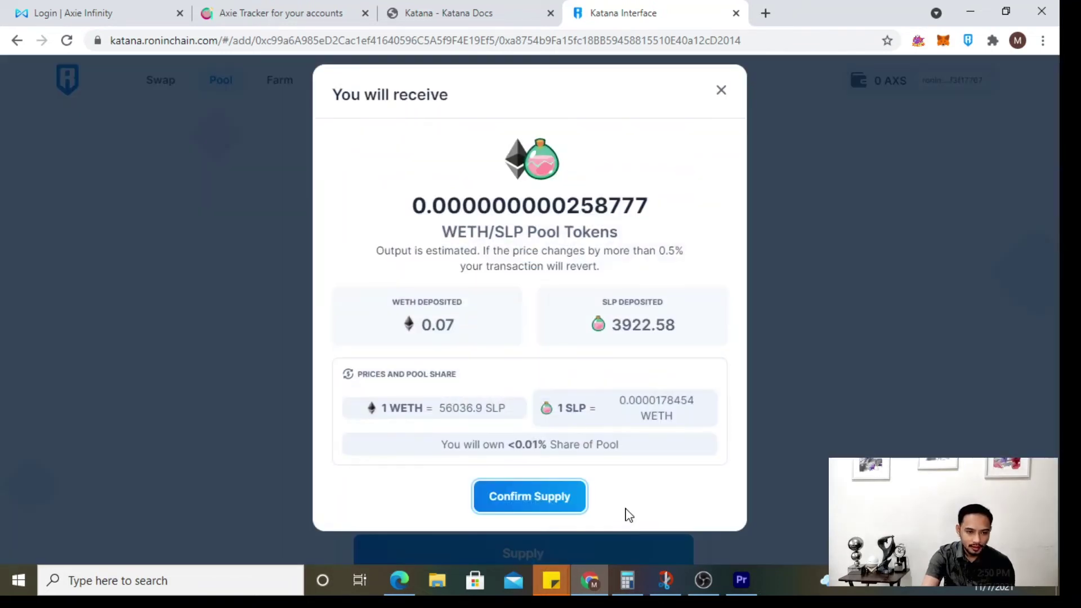
click(532, 511)
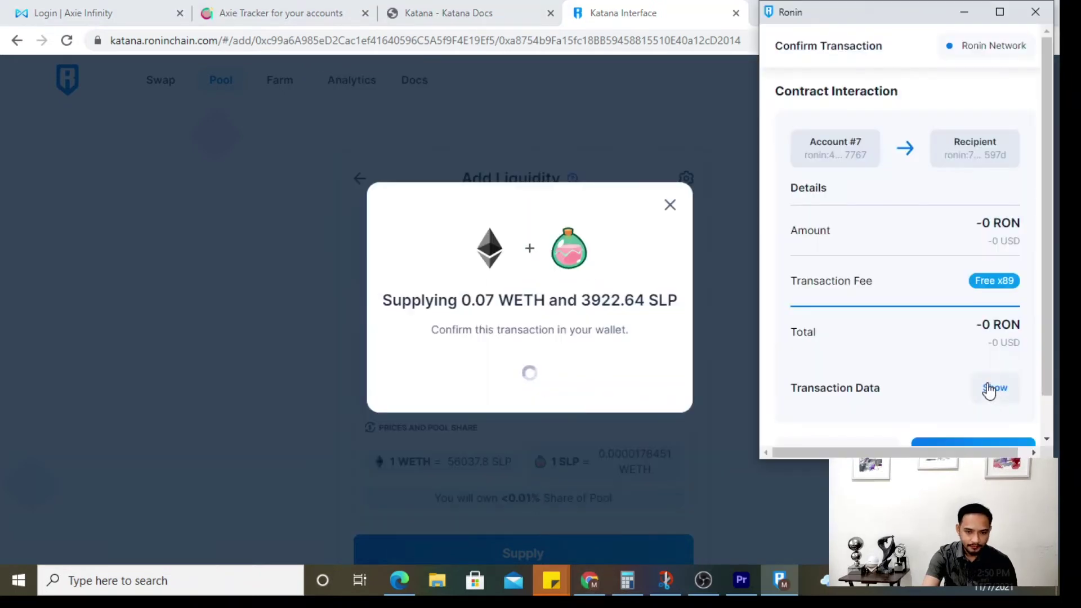
scroll(989, 391, down, 1)
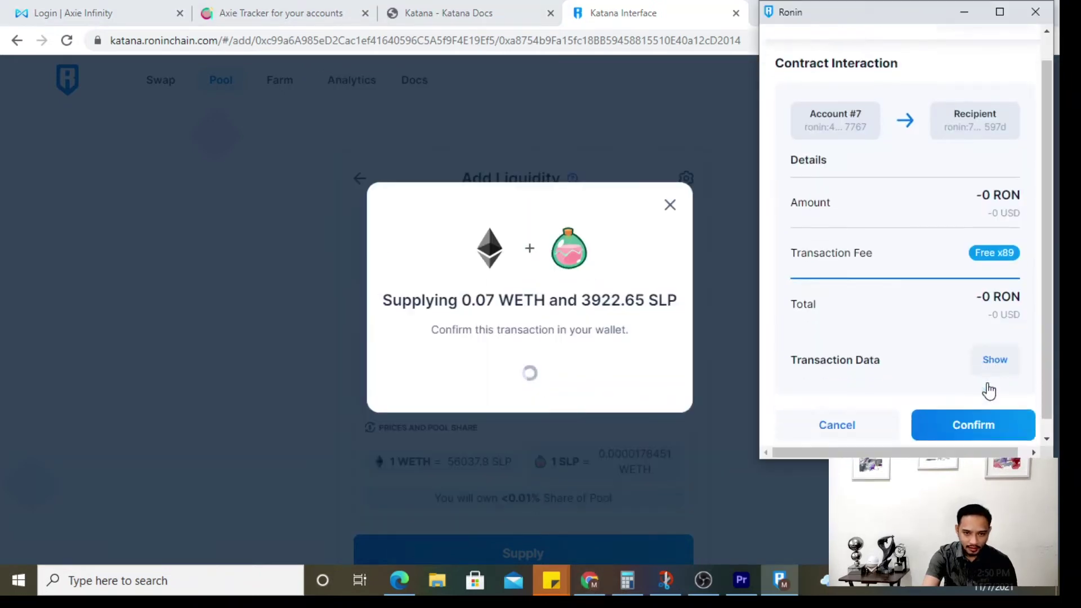
click(986, 420)
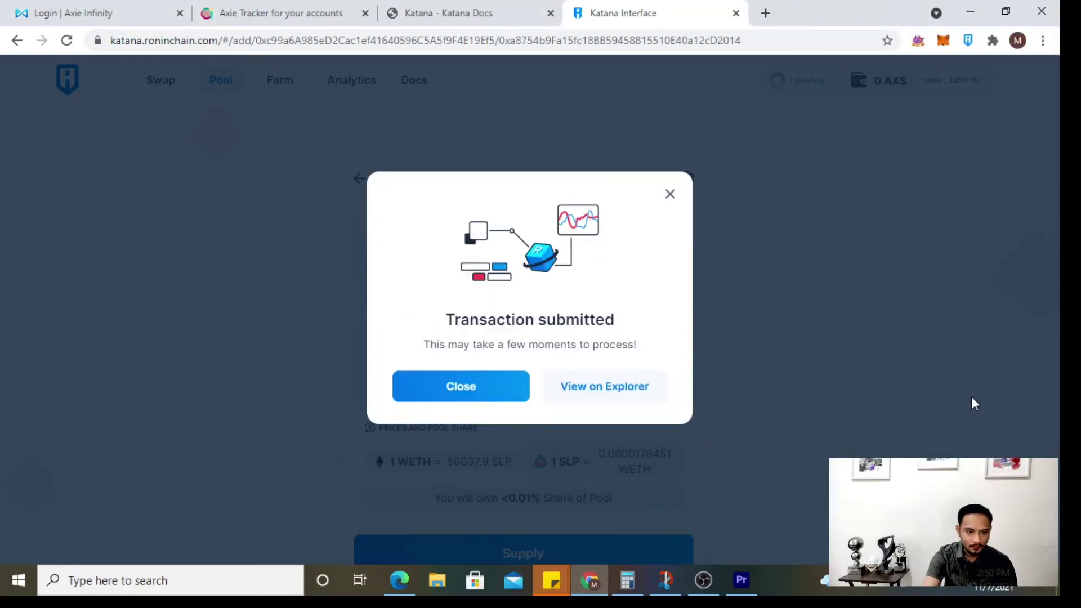
click(472, 395)
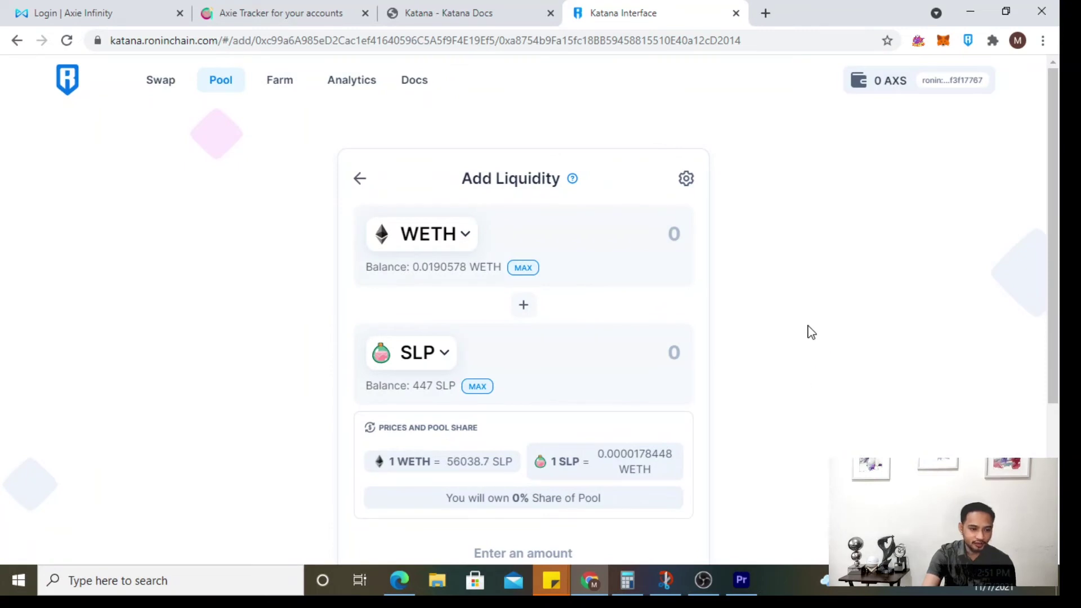
scroll(811, 334, down, 1)
scroll(811, 334, down, 2)
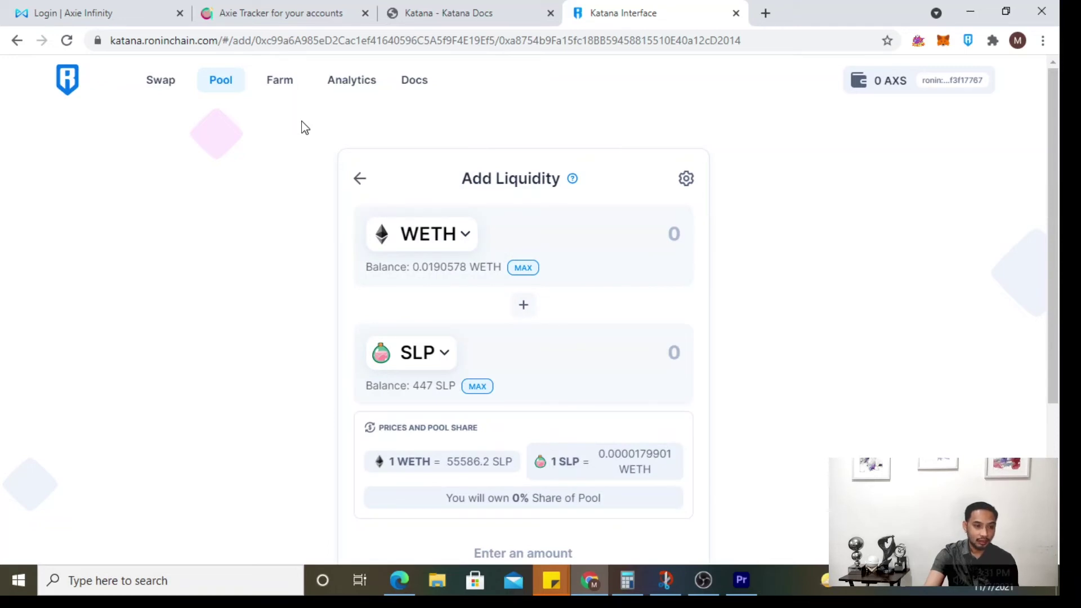
Step: Set up a stake of the maximum available SLP-WETH LP tokens in the SLP/WETH farm
click(286, 89)
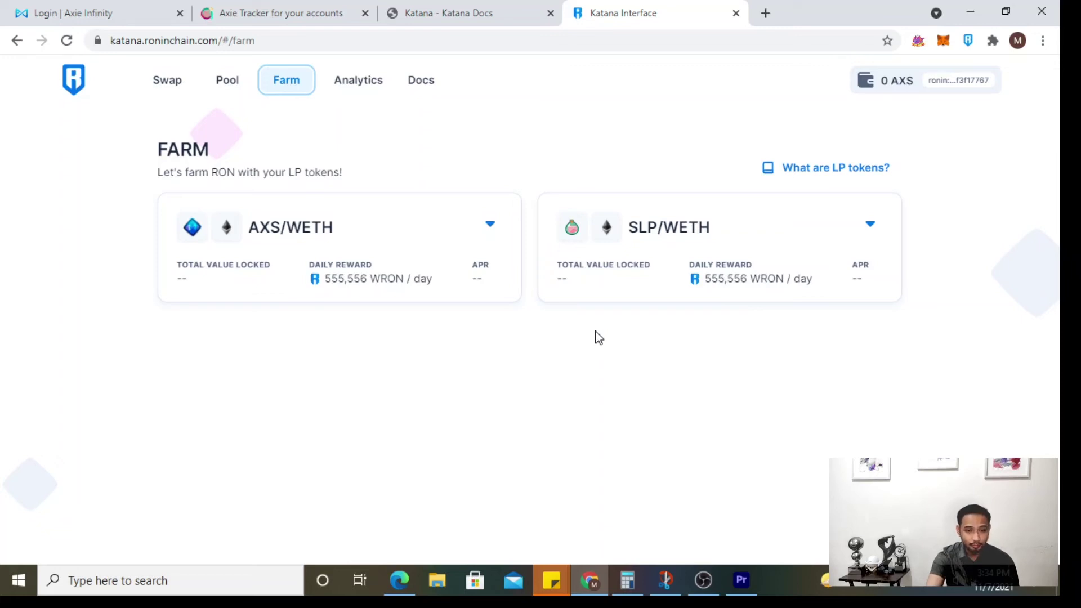
click(759, 259)
scroll(777, 394, down, 2)
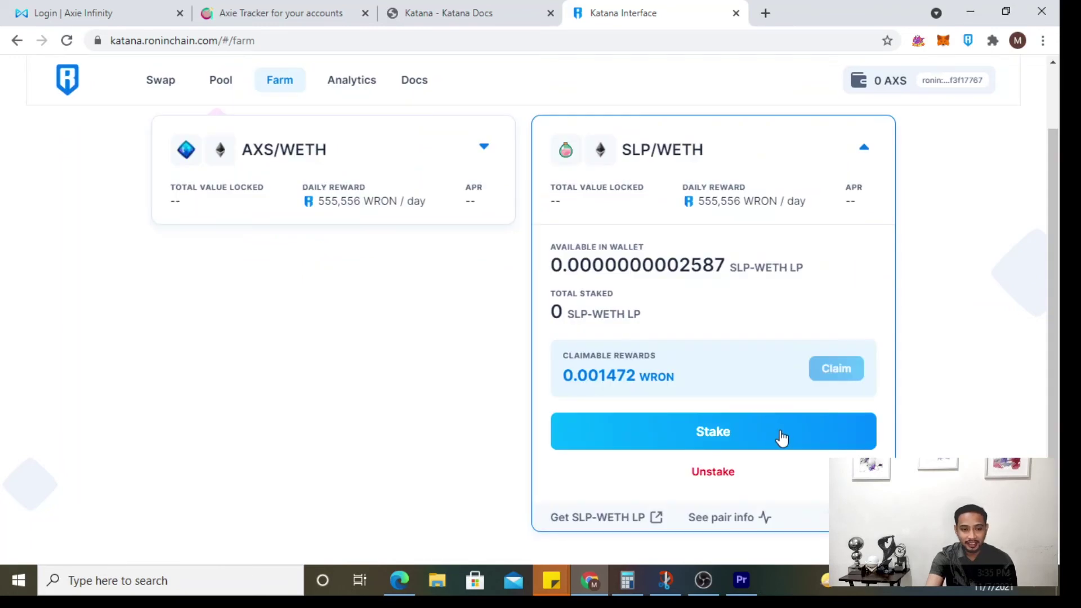
click(732, 438)
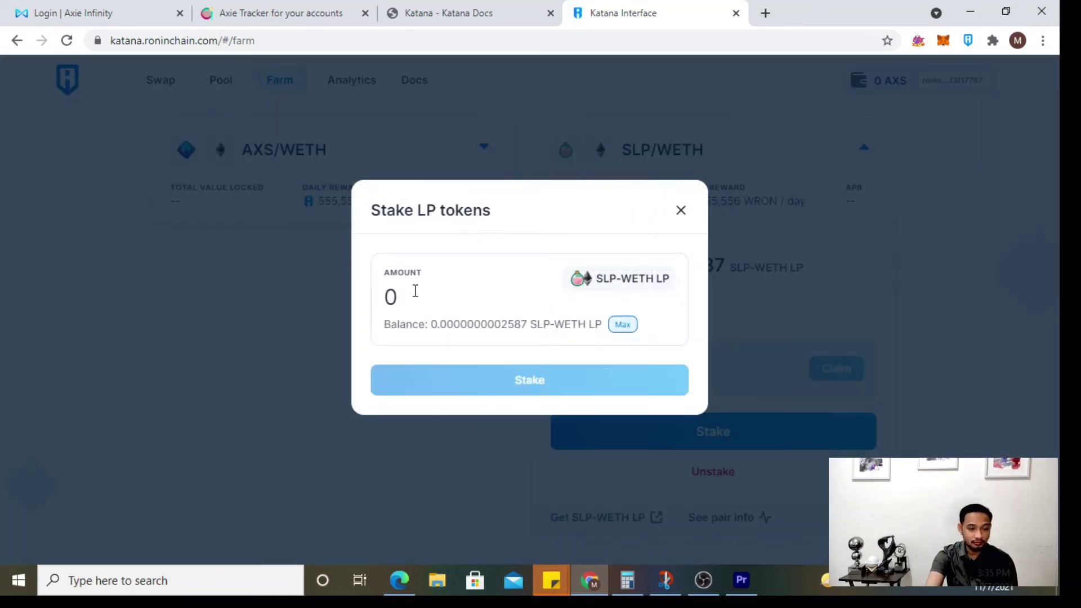
click(624, 325)
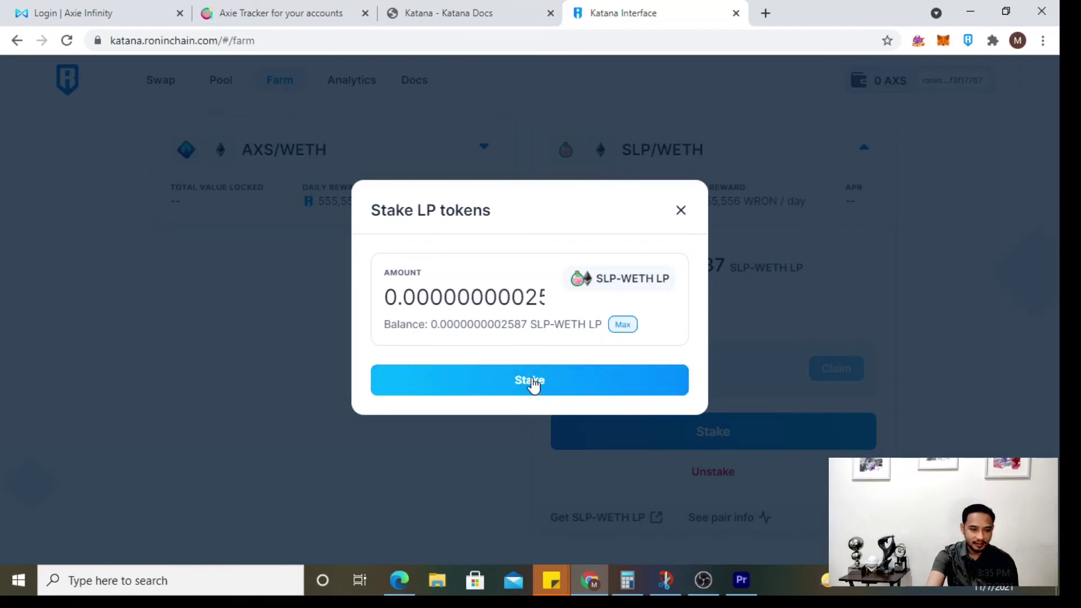
Step: Submit the LP token stake, approve its transaction in the Ronin Wallet and check the farm's total staked amount
click(533, 383)
scroll(935, 315, down, 1)
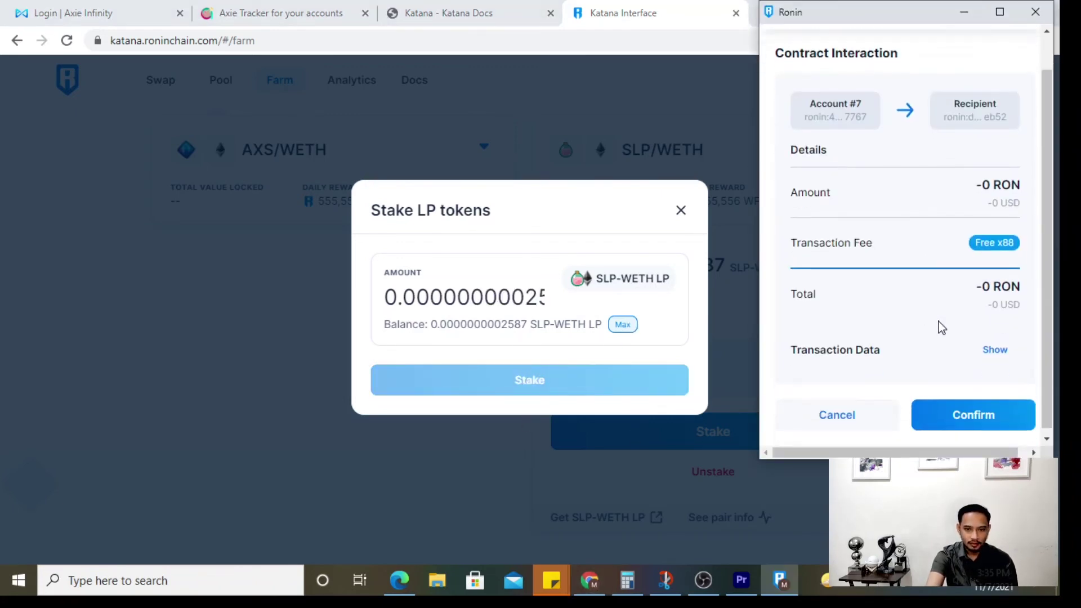
click(973, 412)
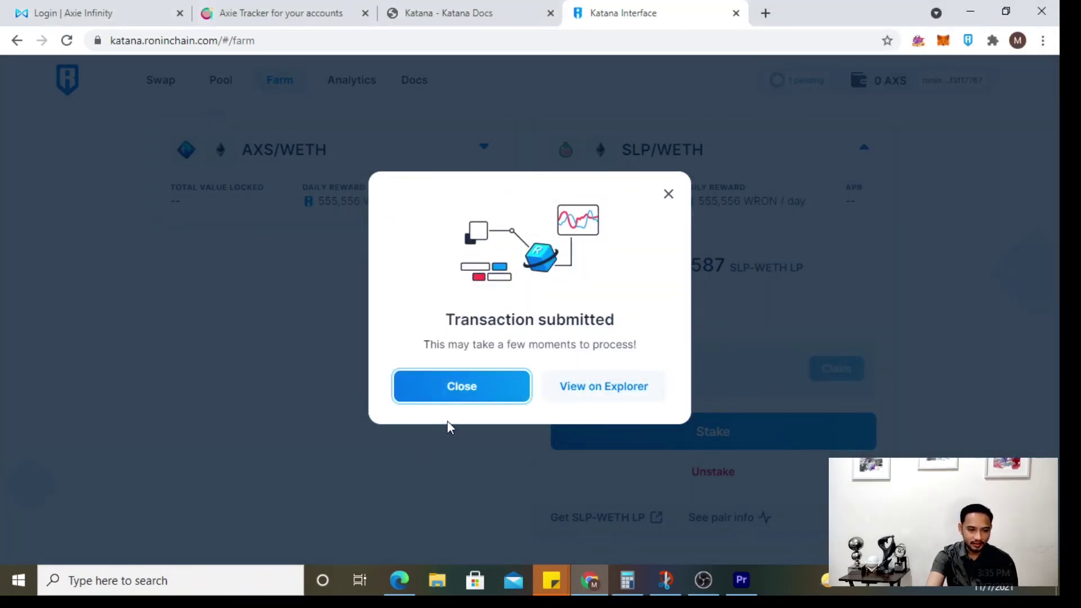
click(455, 404)
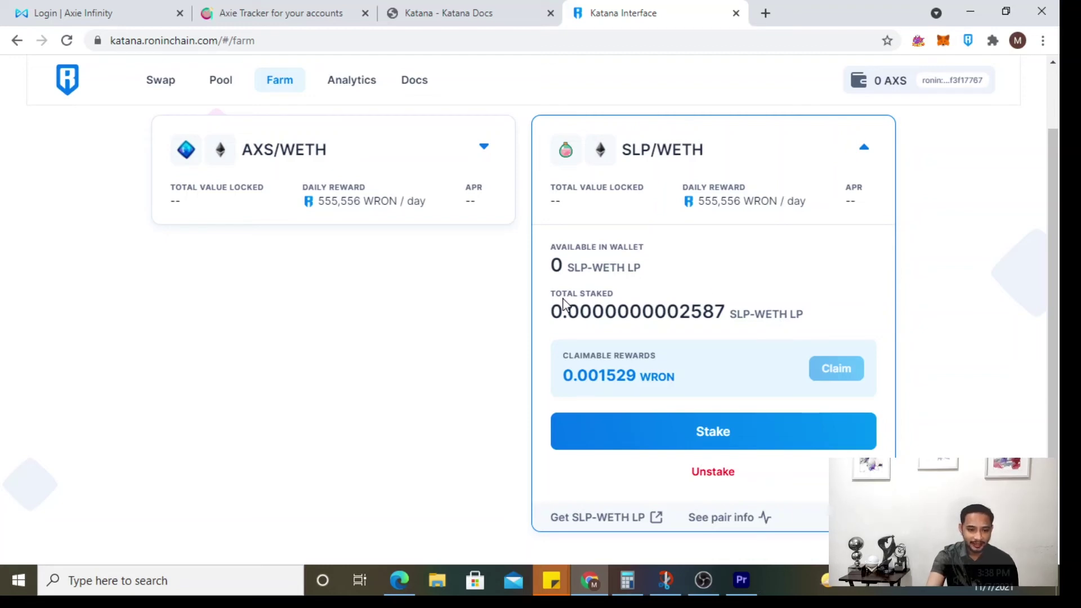
drag(556, 292, 824, 324)
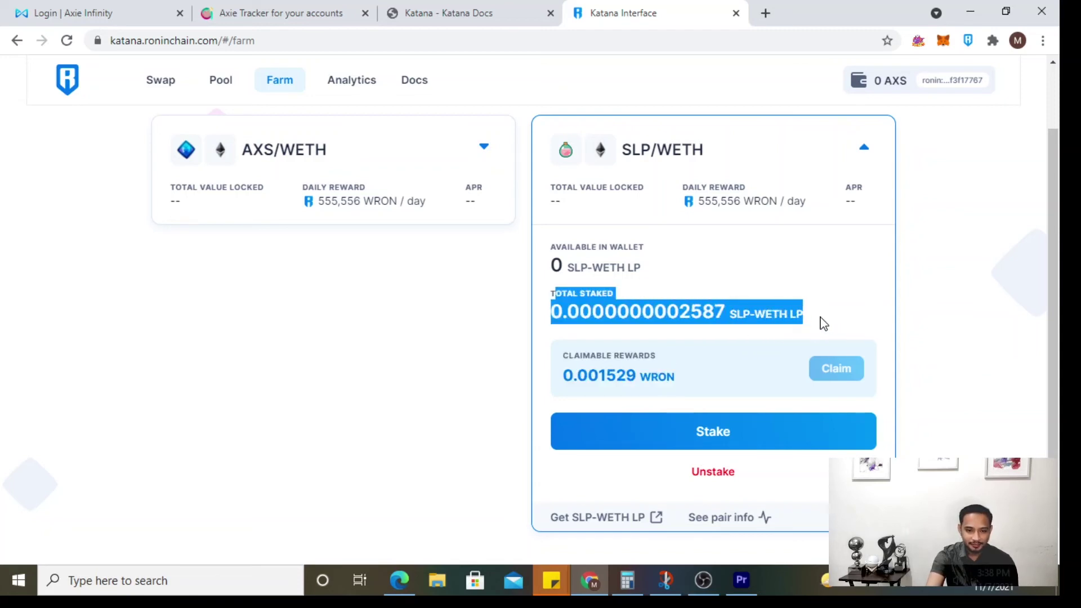
click(813, 319)
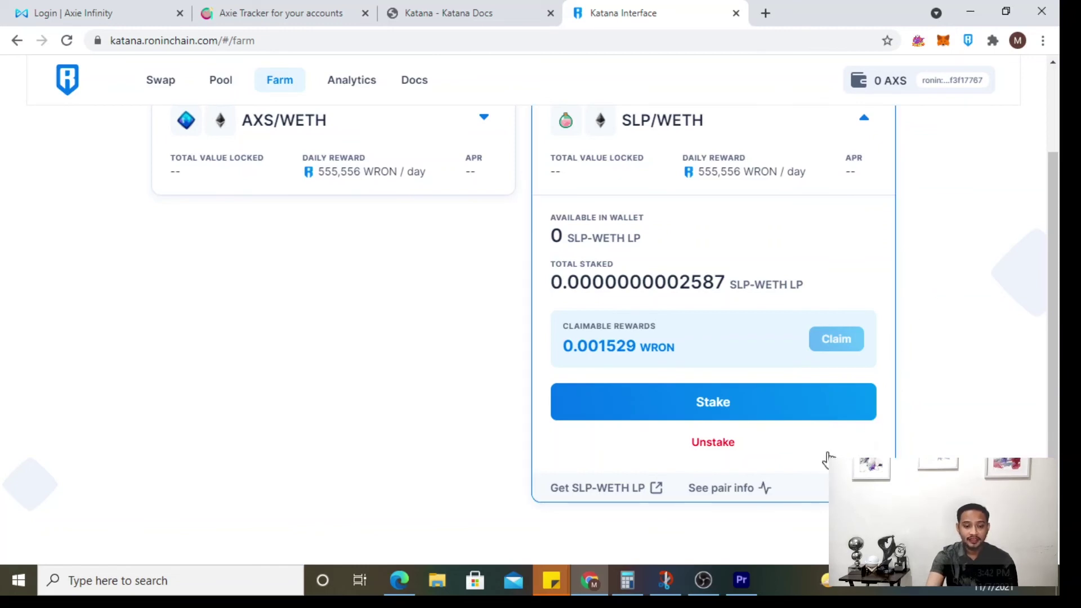
Step: Unstake the maximum amount of SLP-WETH LP tokens from the farm and approve the transaction in the Ronin Wallet
click(714, 444)
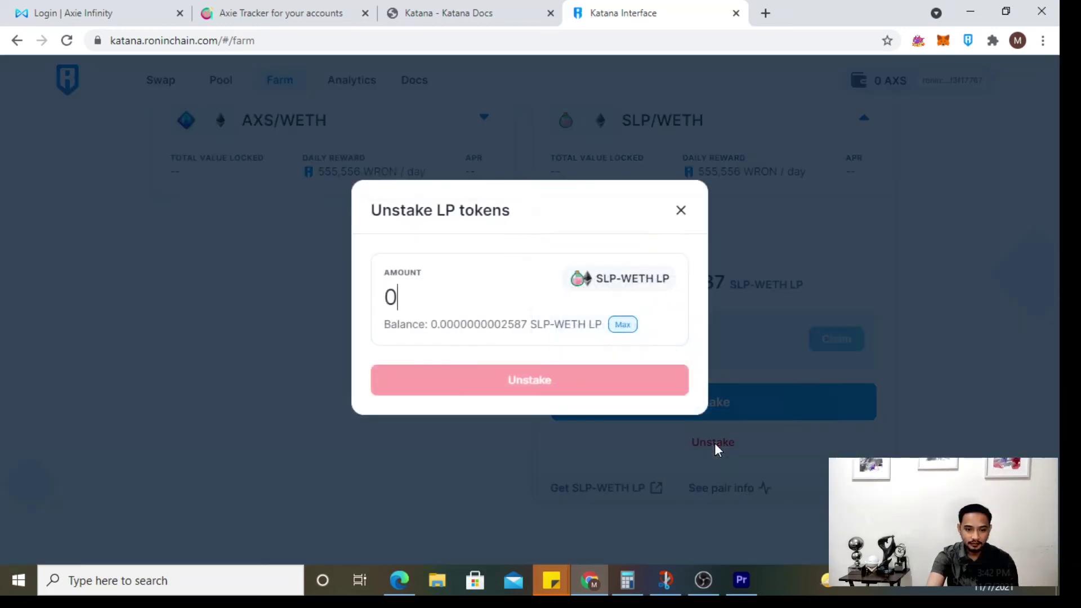
click(622, 326)
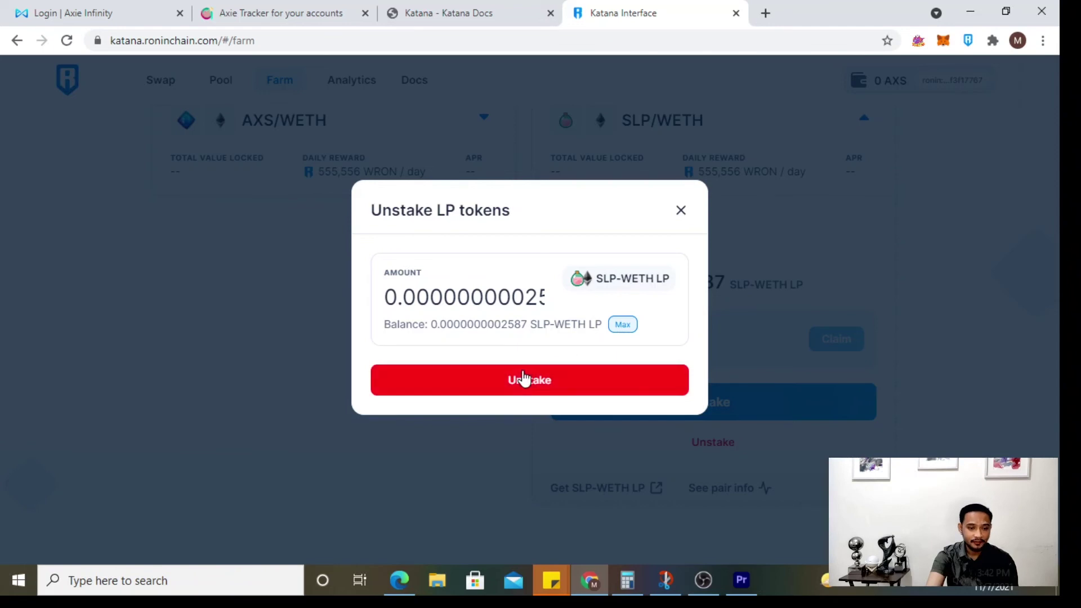
click(524, 379)
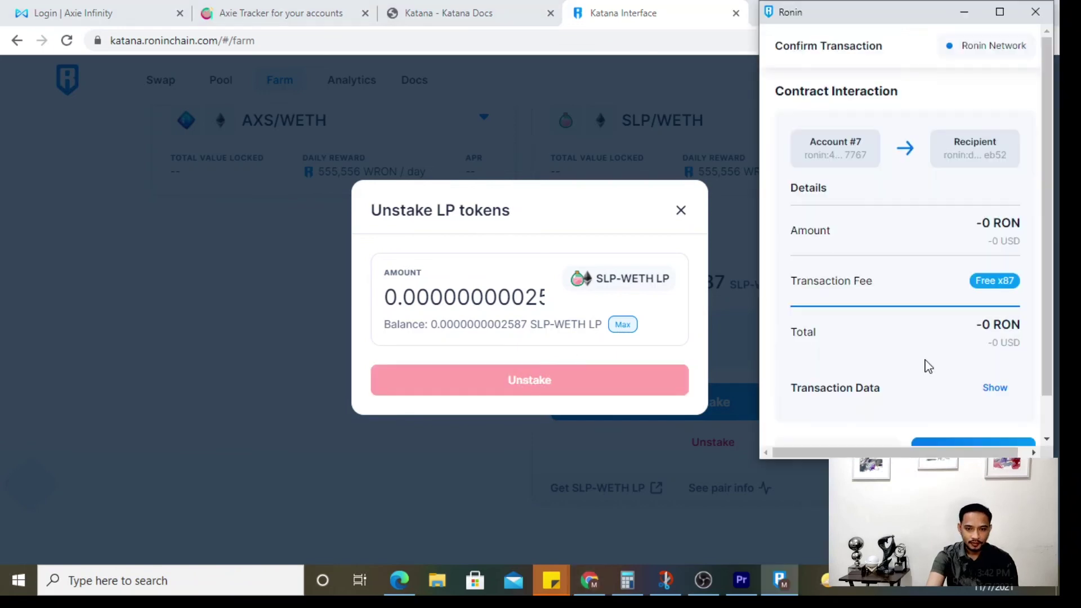
scroll(931, 363, down, 1)
click(979, 418)
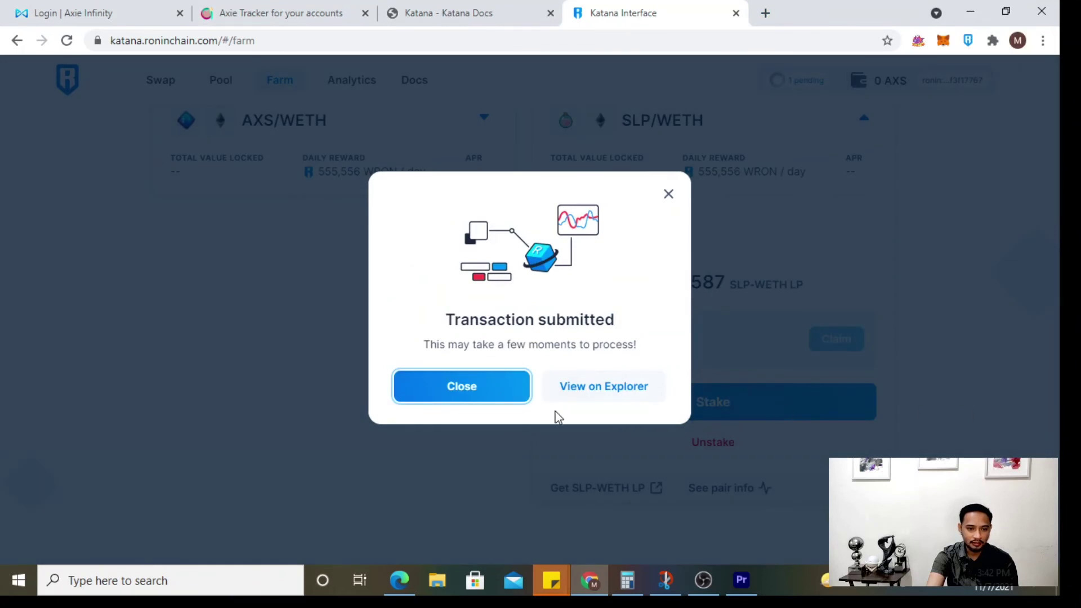
click(453, 396)
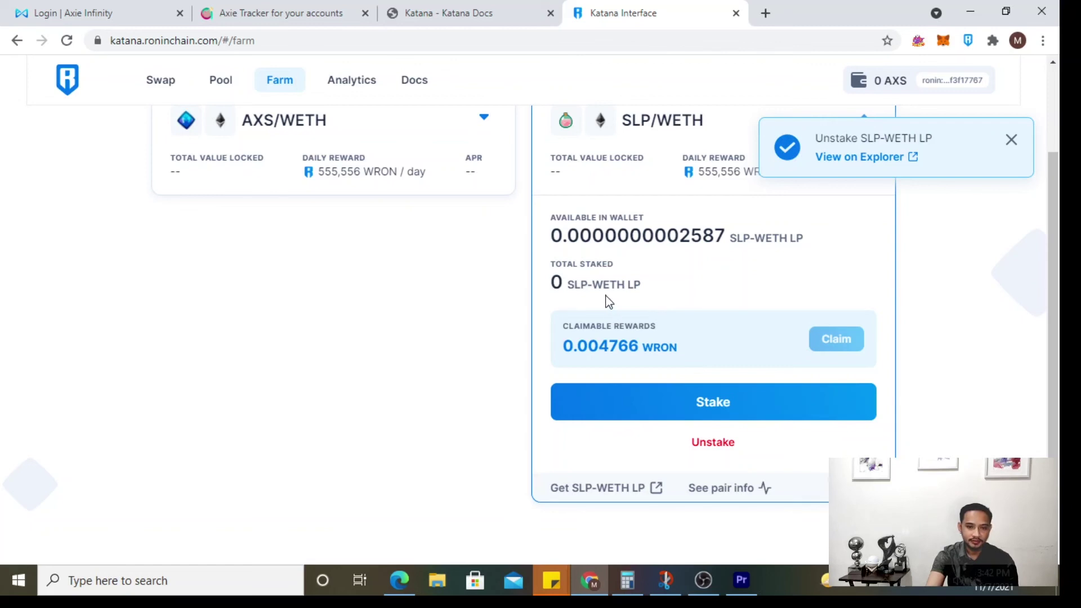
Step: Set up the removal of the maximum SLP/WETH liquidity from the pool
click(222, 81)
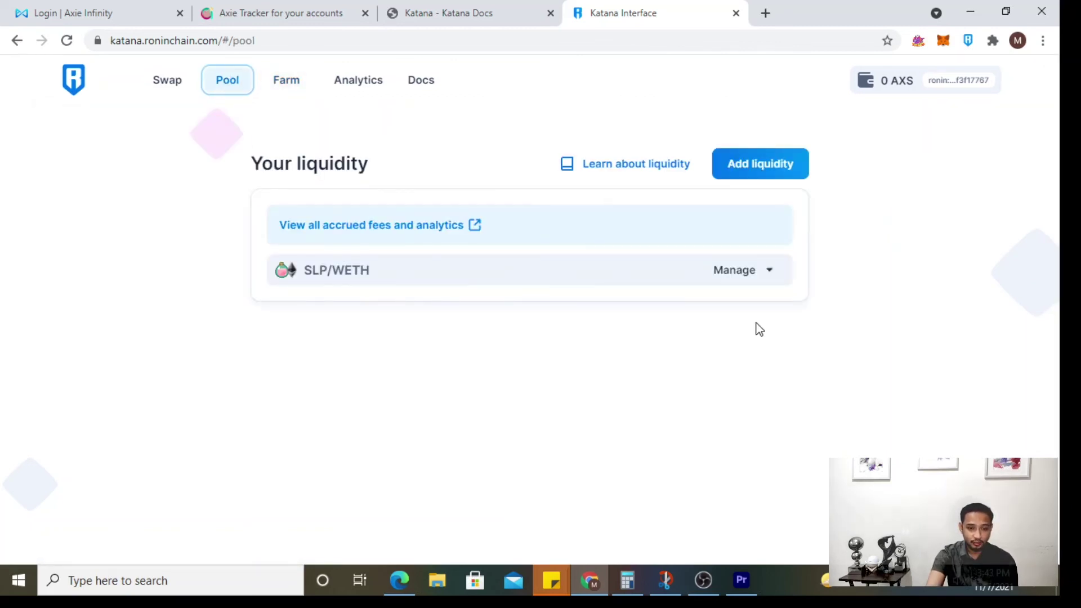
click(781, 268)
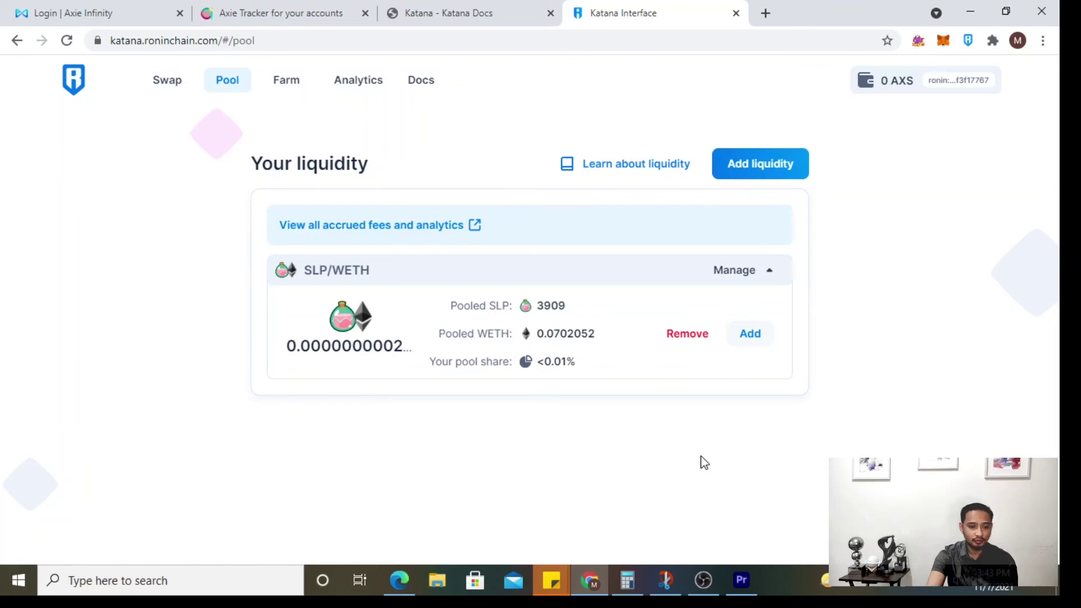
click(677, 344)
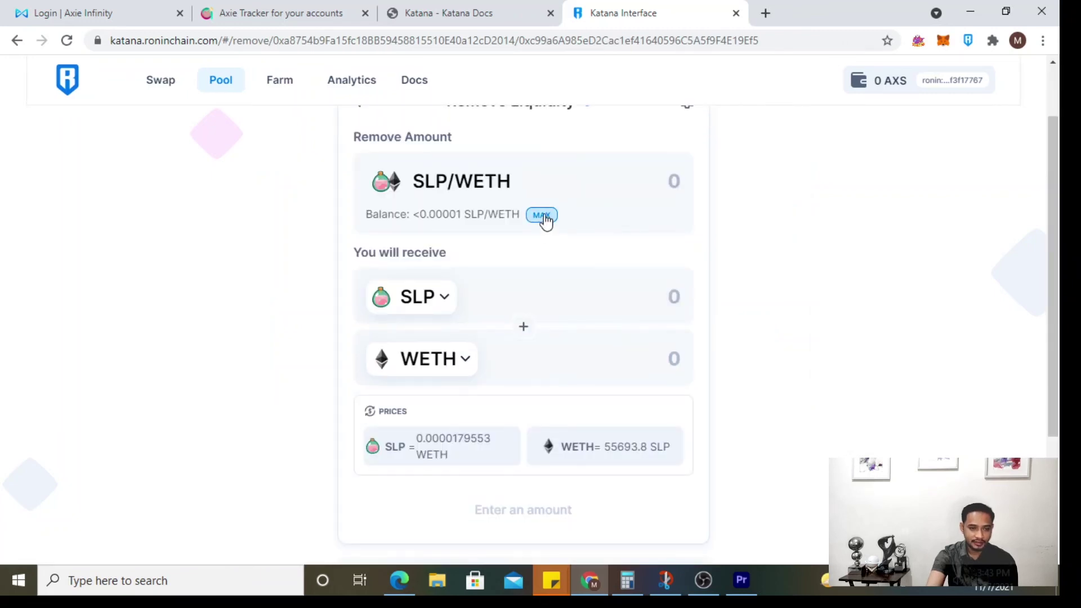
click(542, 217)
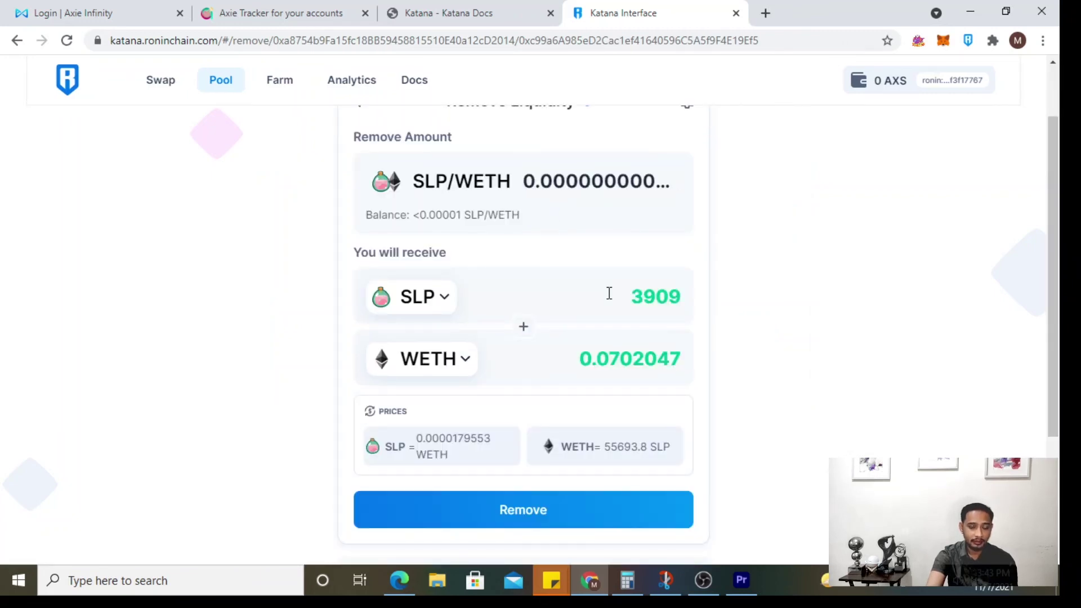
scroll(580, 442, down, 1)
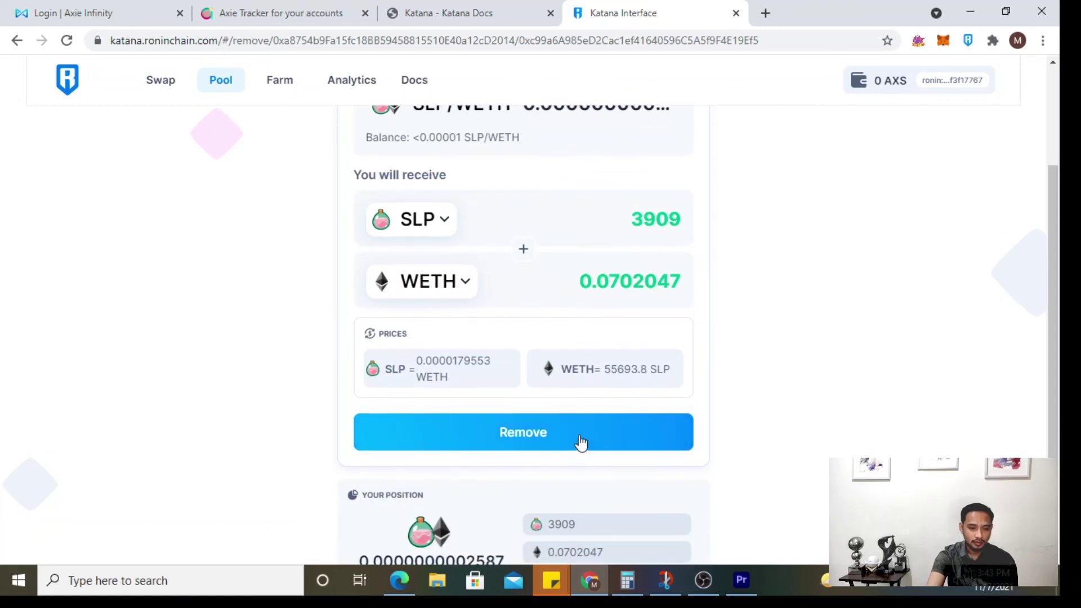
Step: Submit the SLP/WETH liquidity removal and approve its transaction in the Ronin Wallet
click(580, 438)
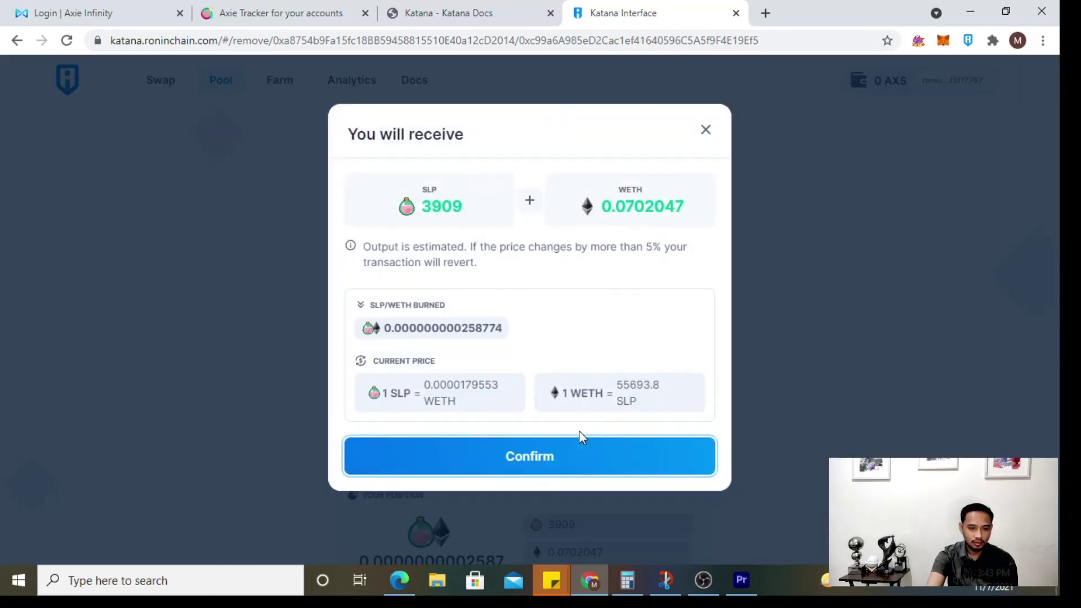
click(532, 461)
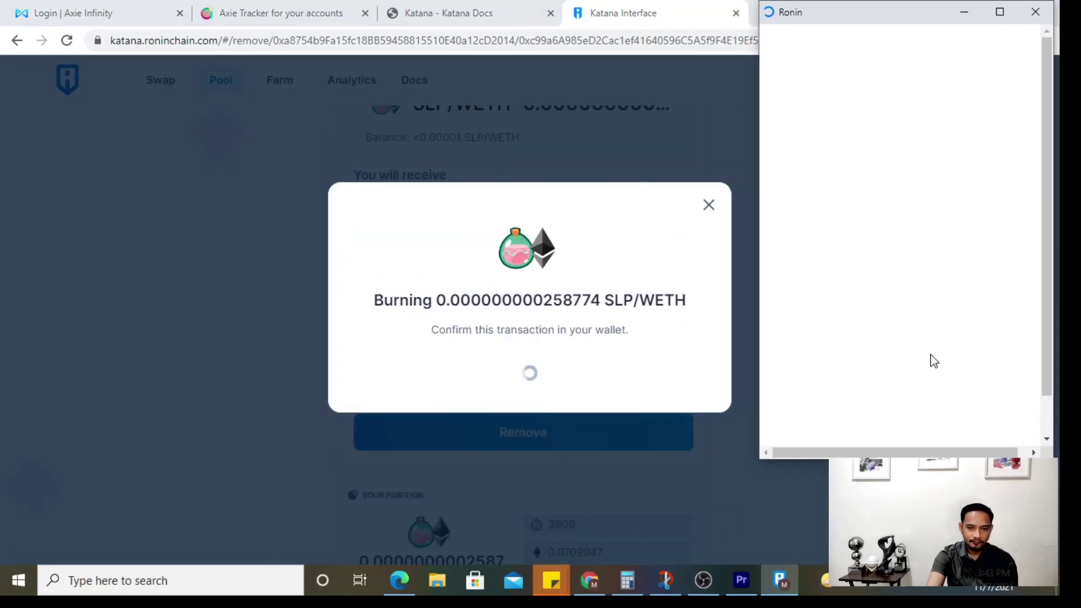
scroll(961, 355, down, 1)
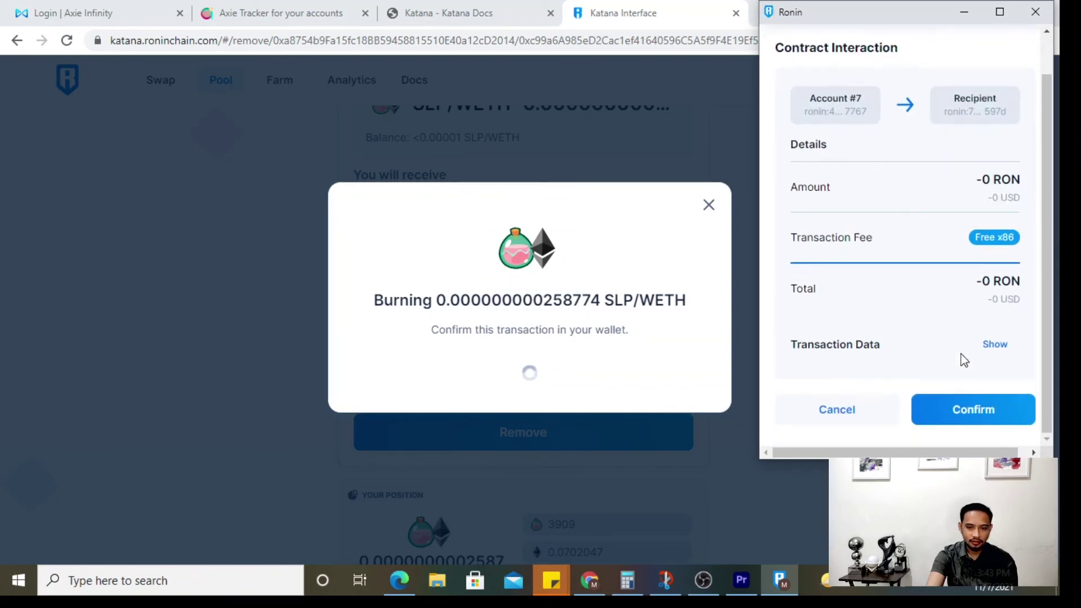
click(974, 411)
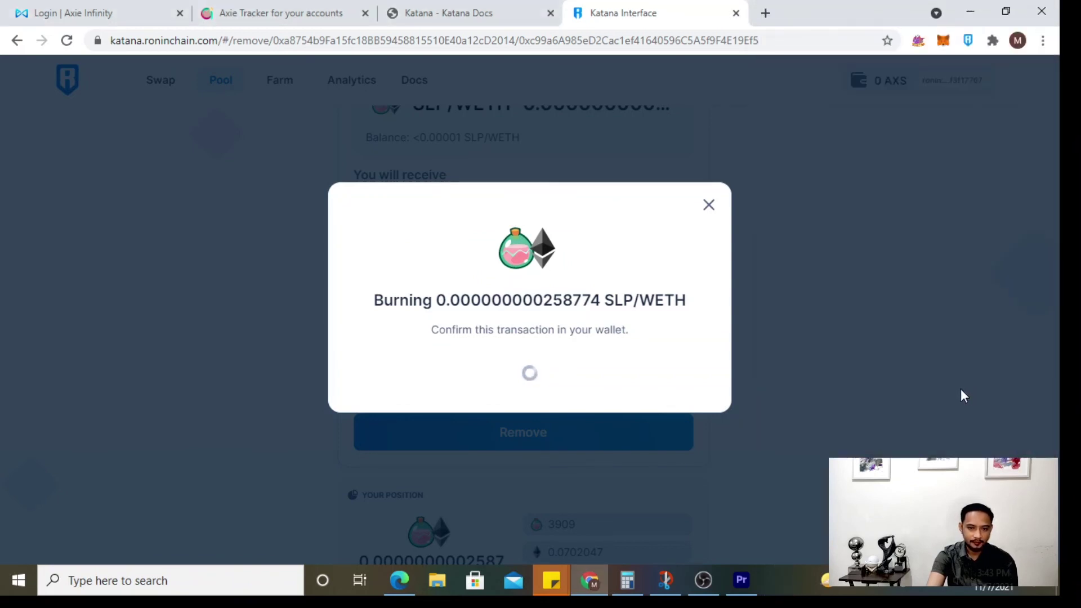
click(479, 389)
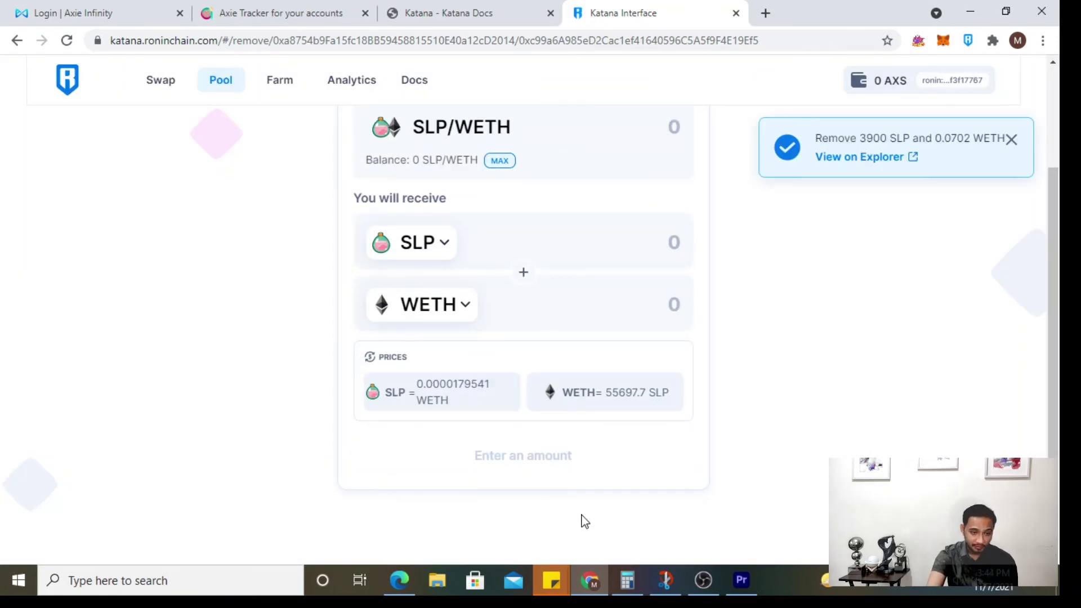
Step: Check the Ronin Wallet's WETH and SLP balances and the pool's liquidity list after the removal
scroll(580, 491, up, 3)
scroll(584, 493, down, 3)
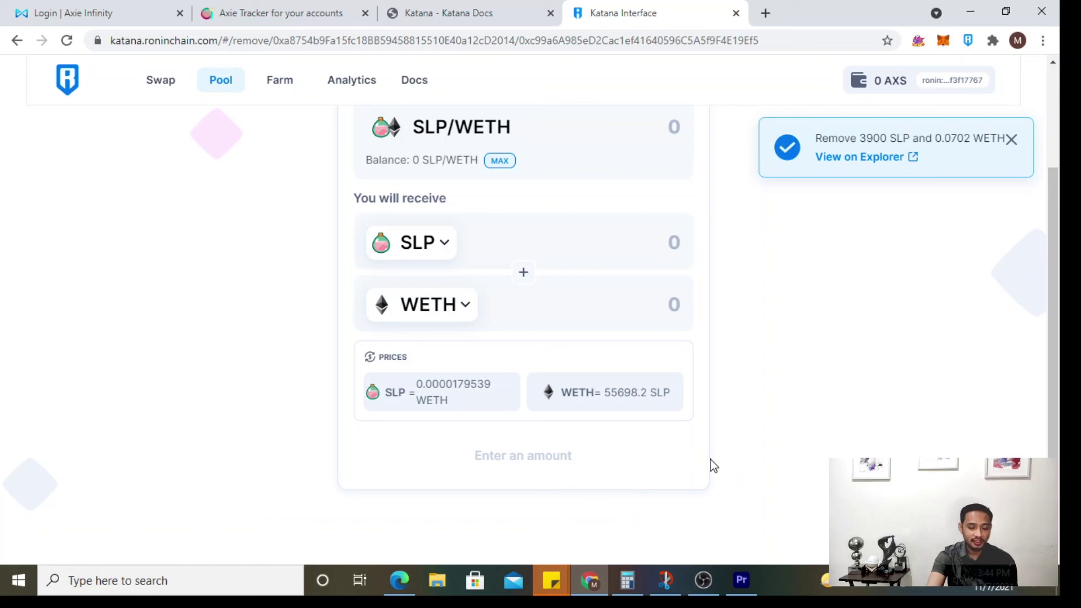
scroll(744, 433, up, 3)
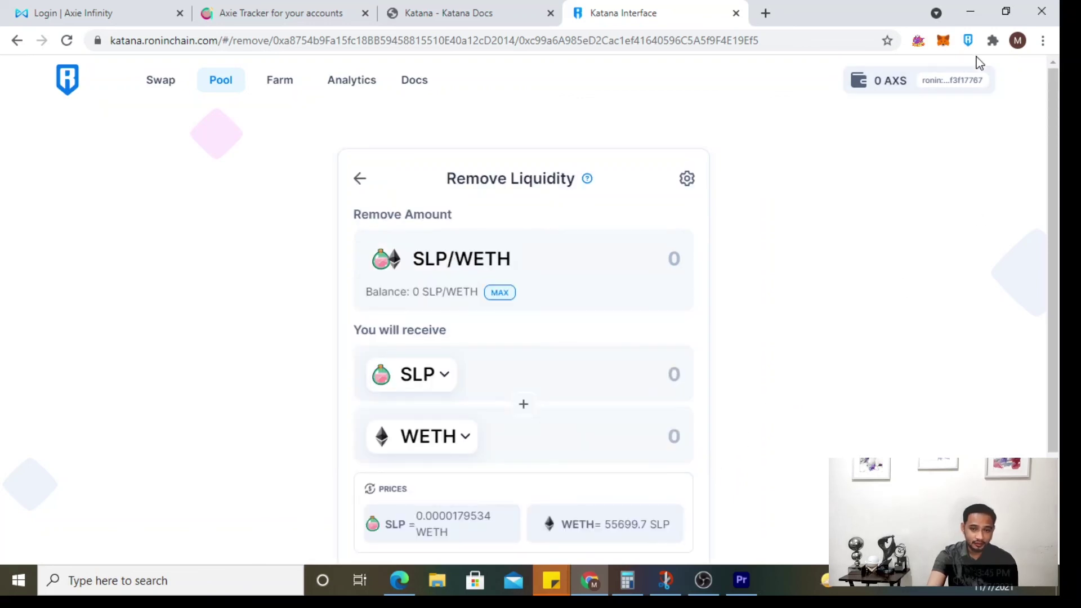
click(973, 44)
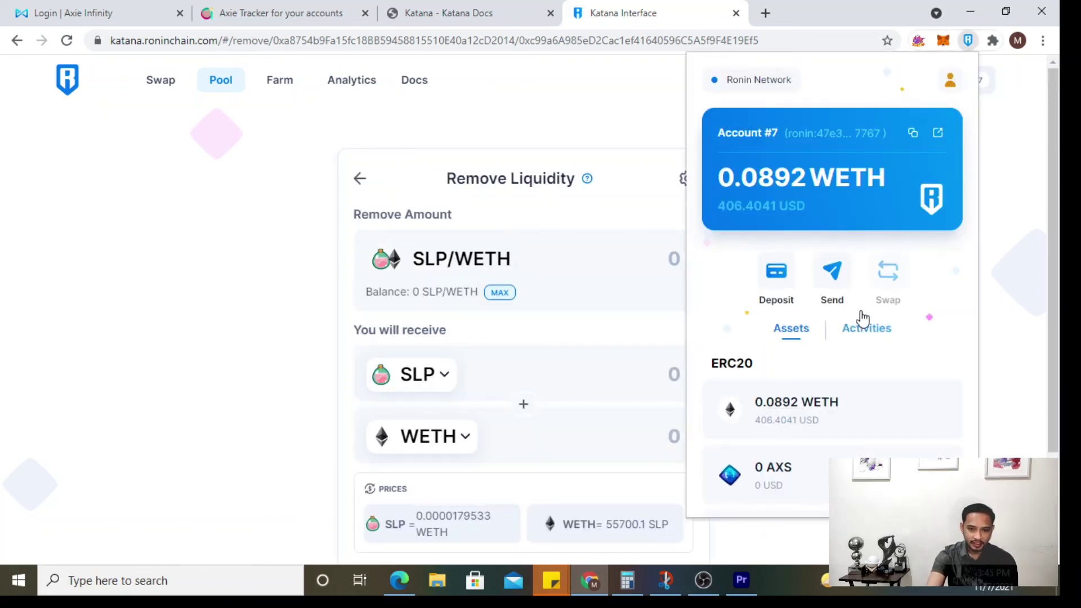
scroll(825, 349, down, 3)
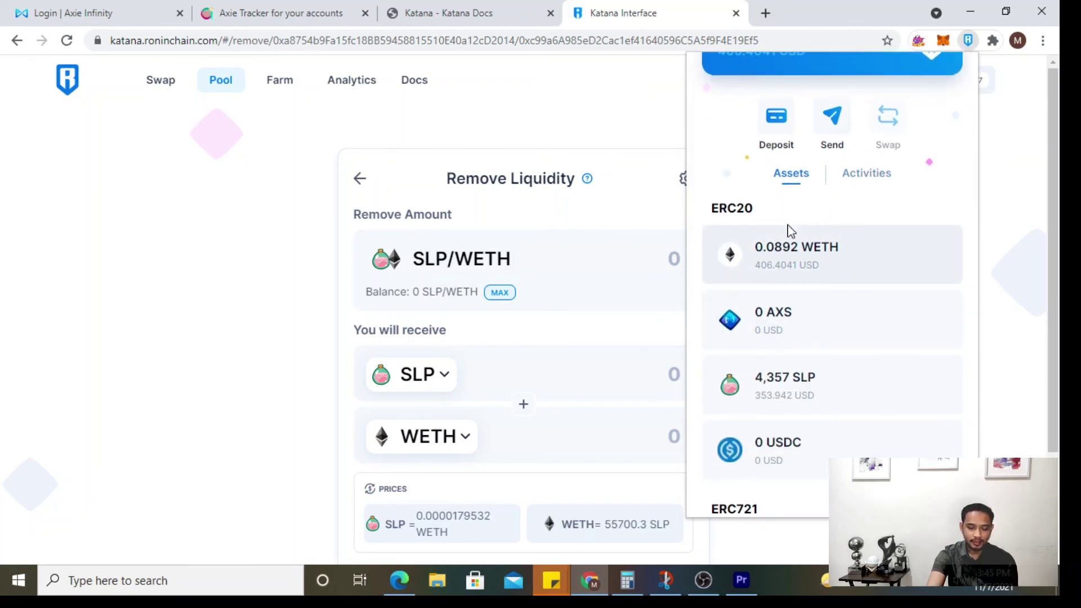
click(221, 79)
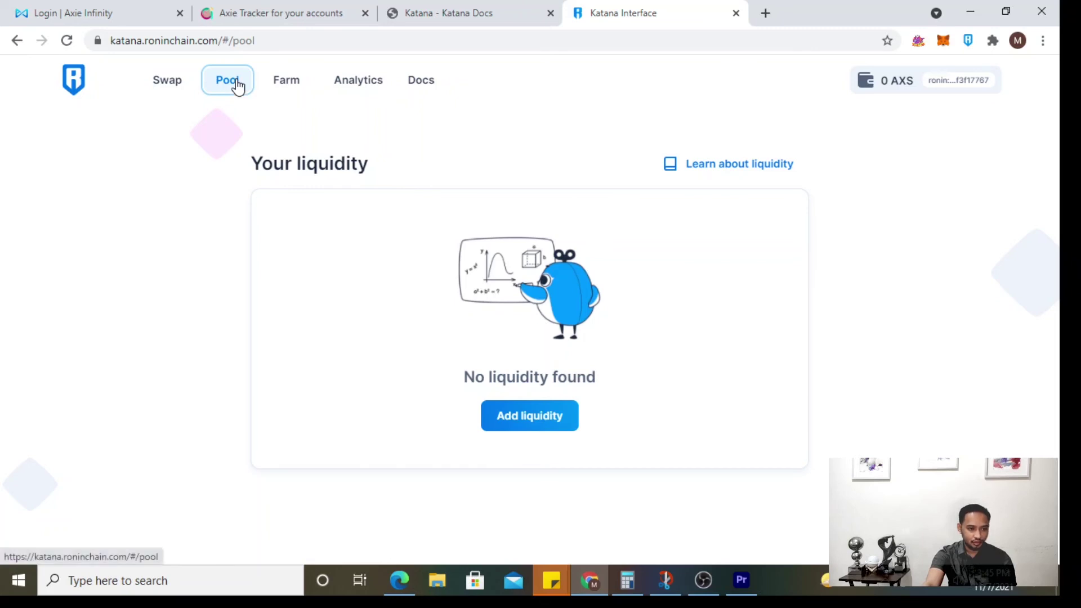